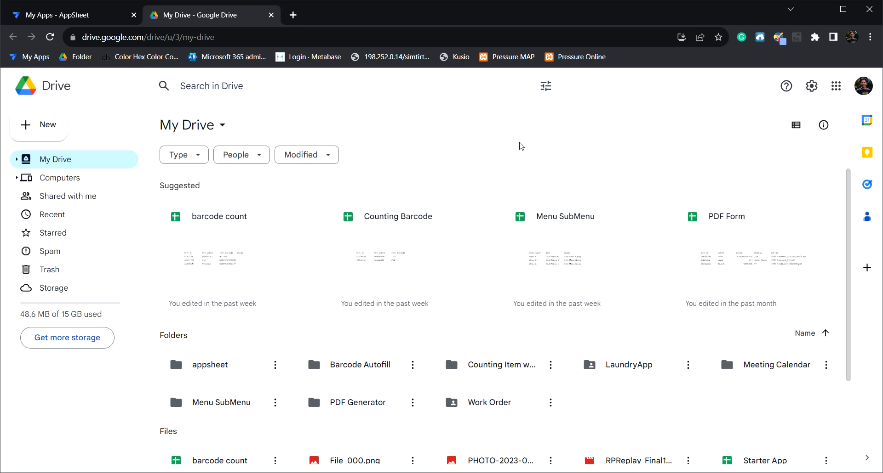
# Step: Create a new Google Drive folder named 'User Role View'
pyautogui.click(51, 124)
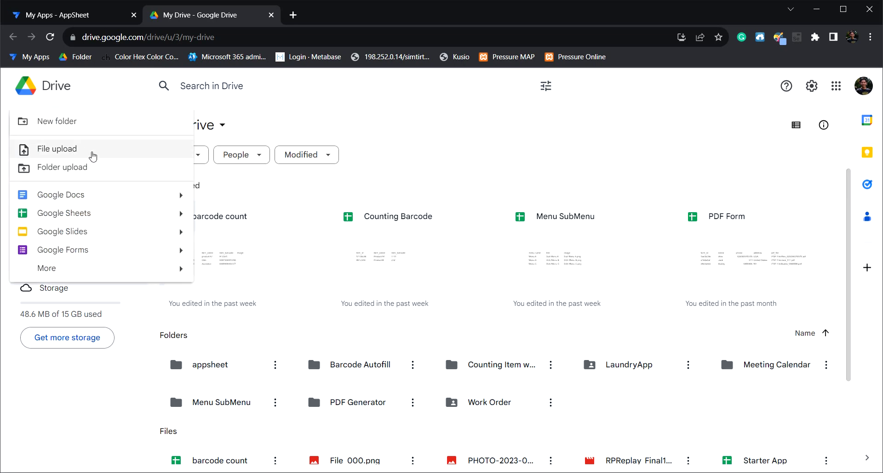
pyautogui.click(90, 122)
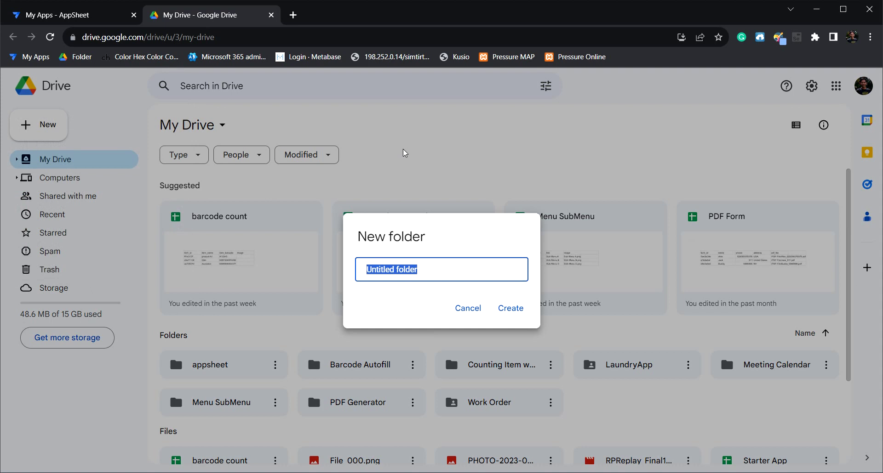
pyautogui.write('User Role View')
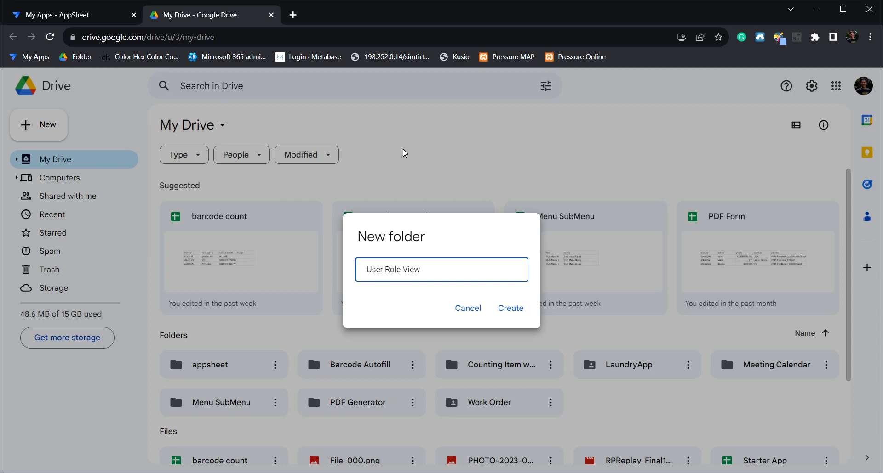
pyautogui.click(520, 312)
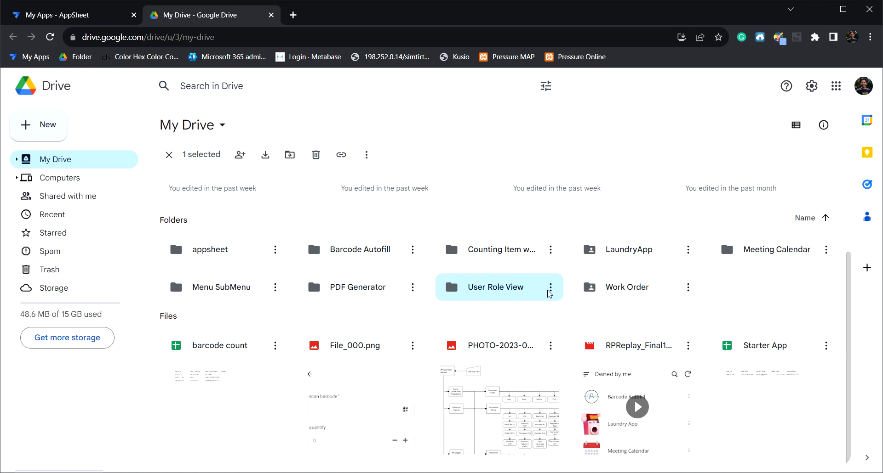
# Step: Inside the User Role View folder, create a blank Google Sheets spreadsheet
pyautogui.doubleClick(517, 291)
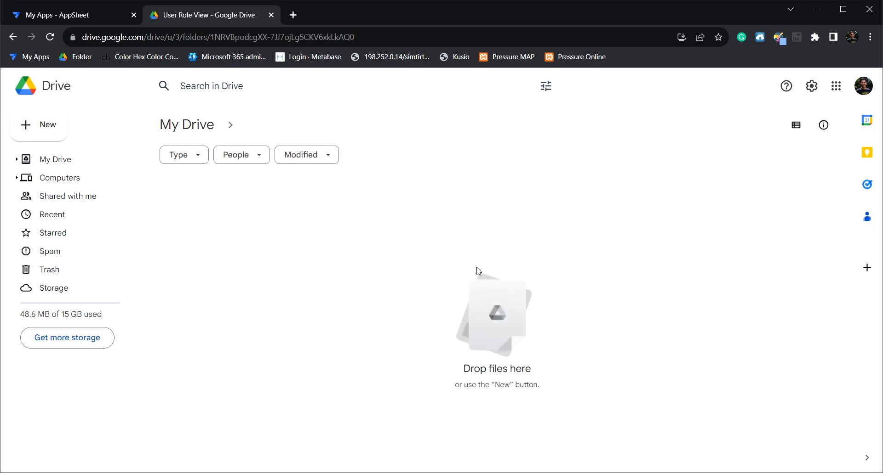
pyautogui.click(55, 134)
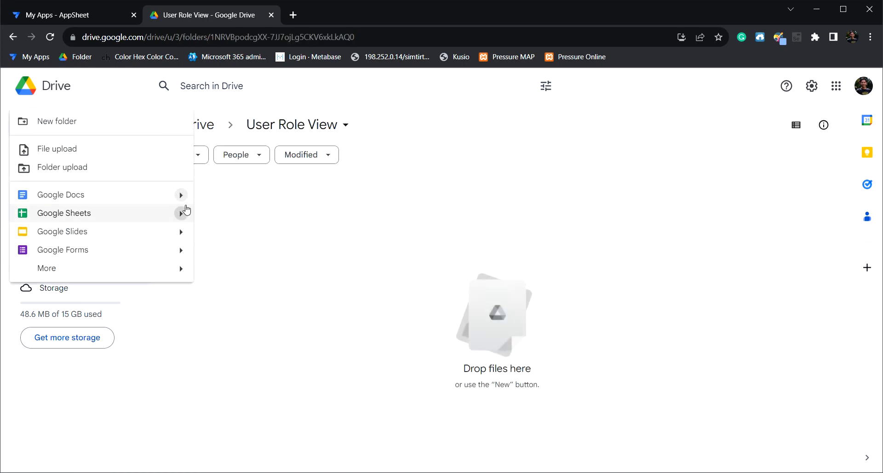
pyautogui.moveTo(64, 213)
pyautogui.click(229, 218)
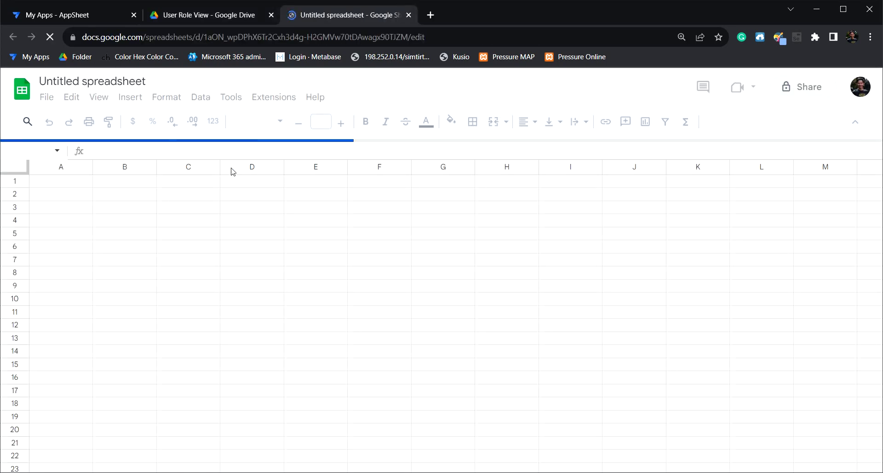
# Step: Title the untitled spreadsheet 'User Role View'
pyautogui.click(111, 85)
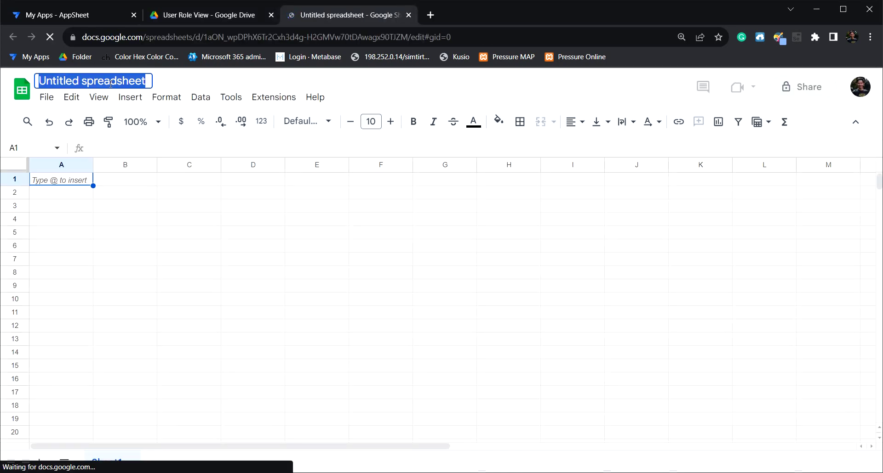
pyautogui.write('User')
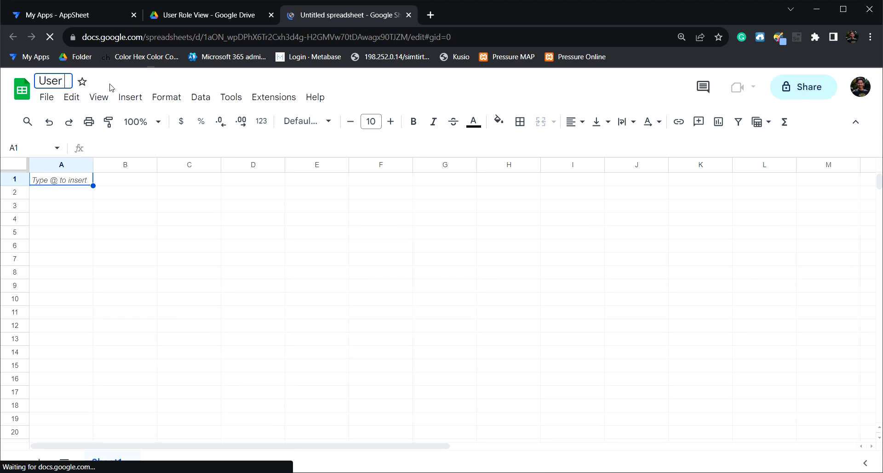
pyautogui.write(' Role ')
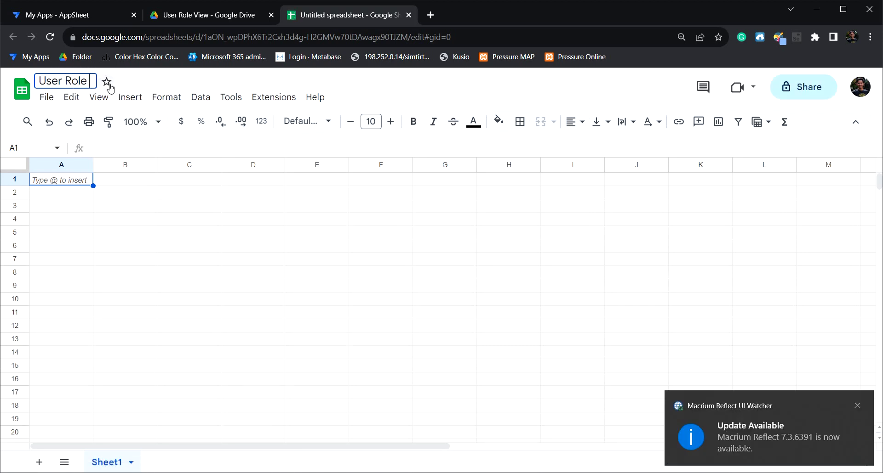
pyautogui.write('View')
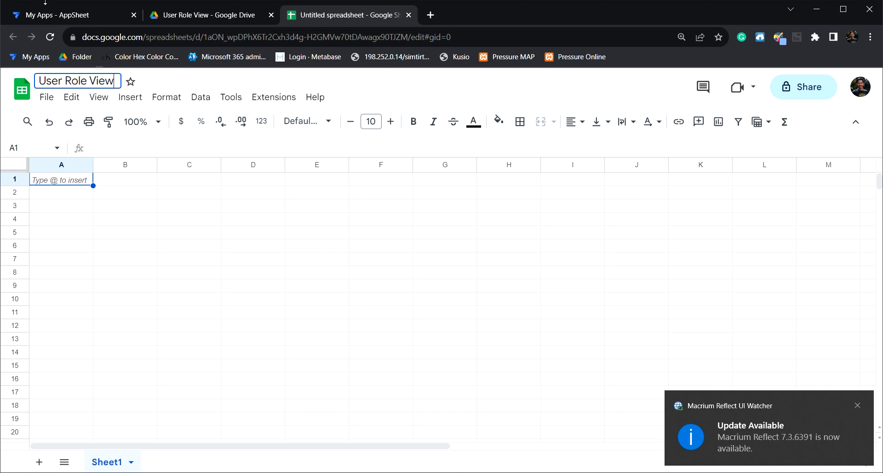
pyautogui.click(148, 259)
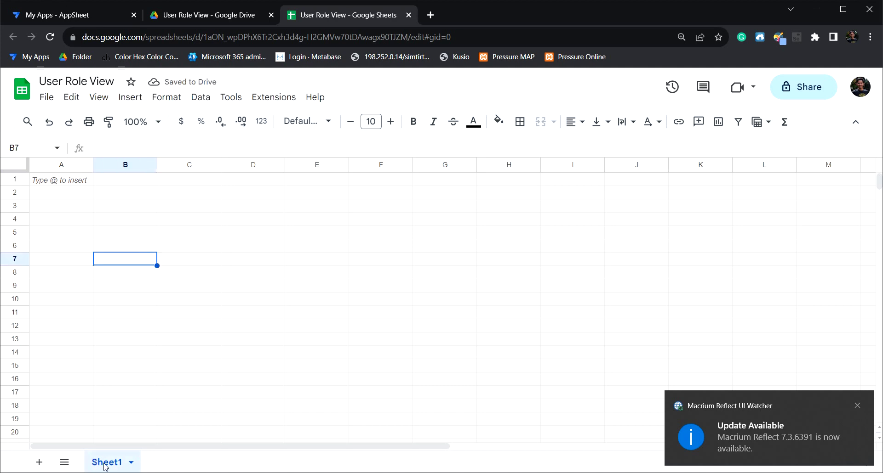
# Step: Rename the Sheet1 tab to USER
pyautogui.click(856, 405)
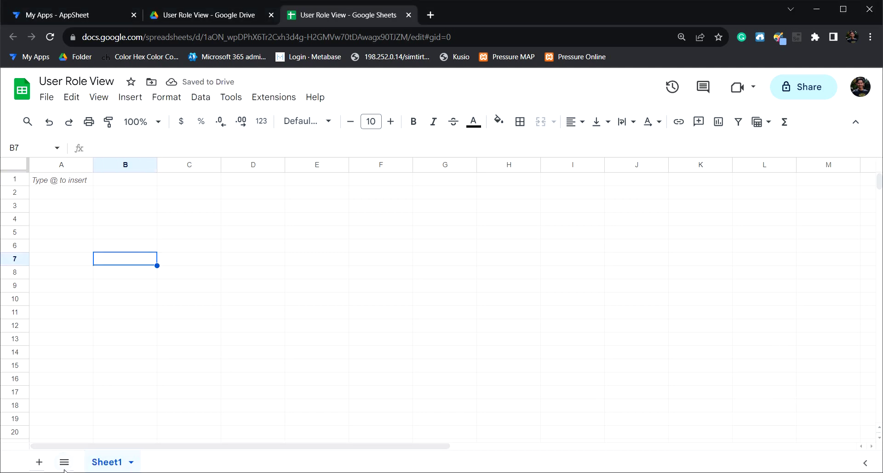
pyautogui.doubleClick(106, 463)
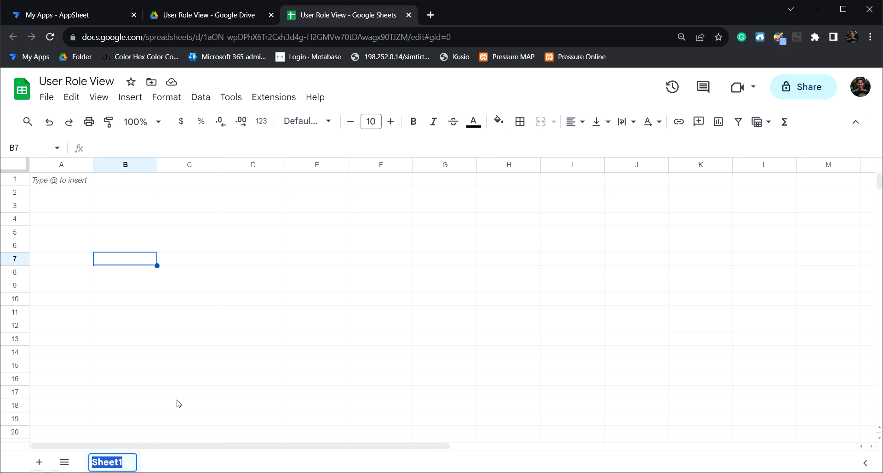
pyautogui.write('USER')
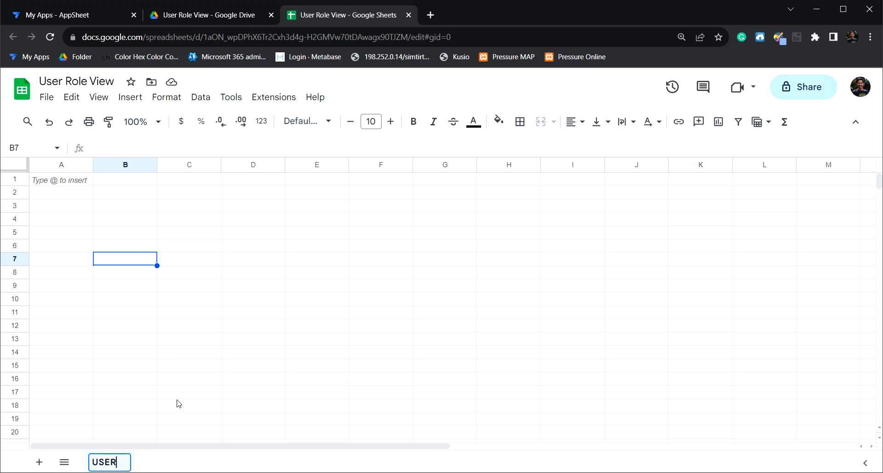
pyautogui.click(184, 365)
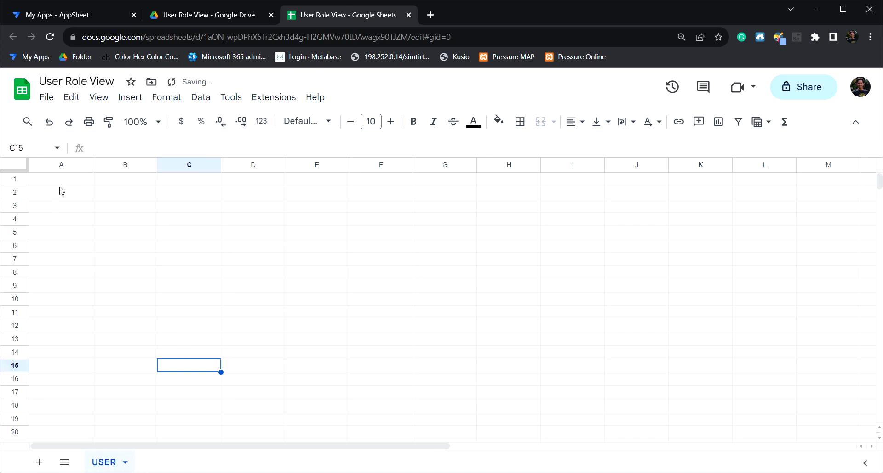
# Step: Enter the headers name, email and role in A1:C1
pyautogui.hotkey('ctrl', 'Home')
pyautogui.write('nam')
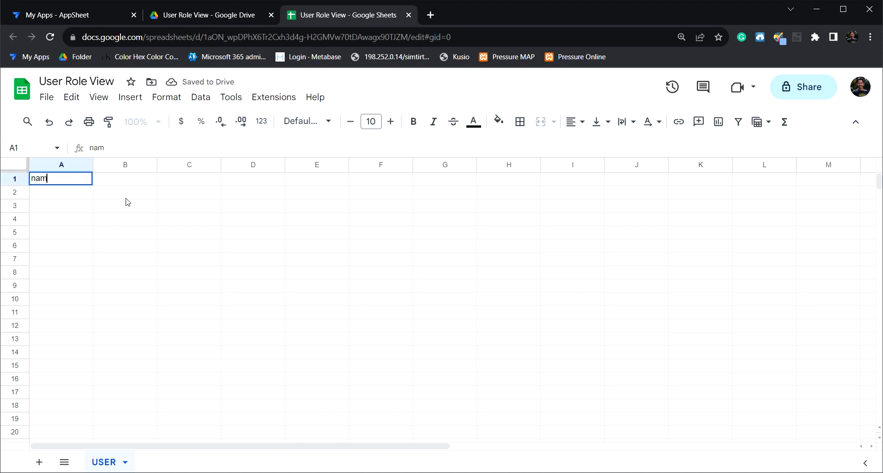
pyautogui.write('e')
pyautogui.press('Tab')
pyautogui.write('ema')
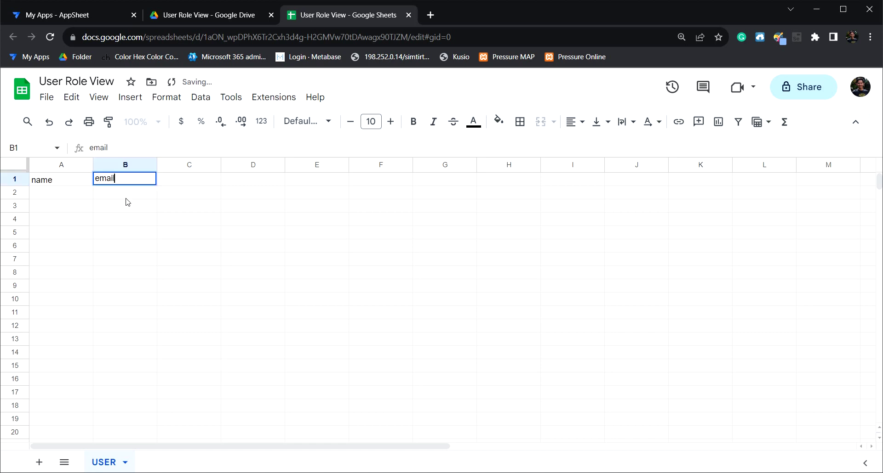
pyautogui.press('Tab')
pyautogui.write('role')
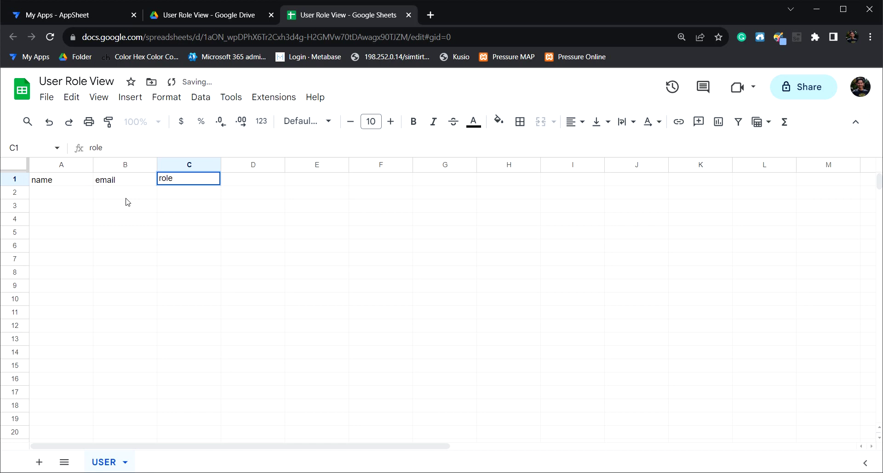
pyautogui.press('Return')
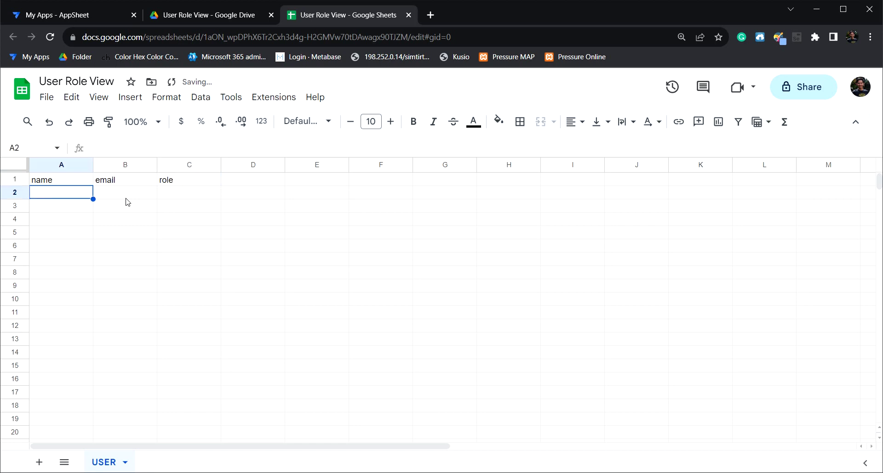
# Step: Fill row 2 with name admin, the admin's e-mail address and role ADMIN
pyautogui.write('a')
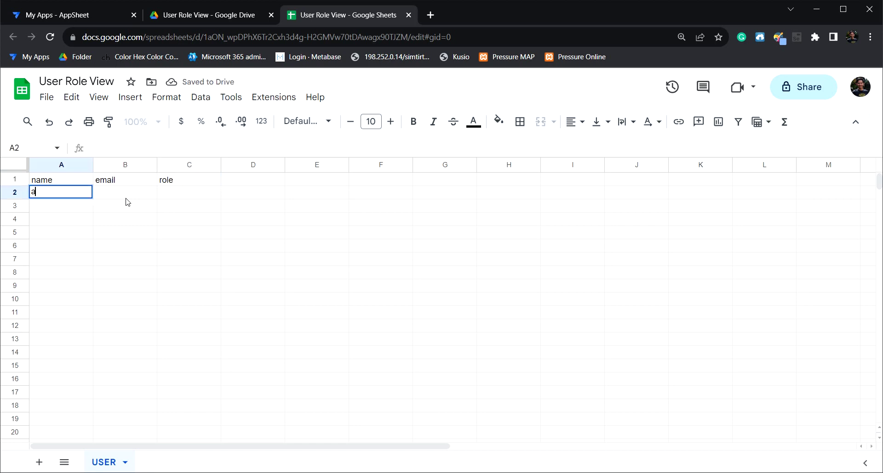
pyautogui.write('dmin')
pyautogui.press('Tab')
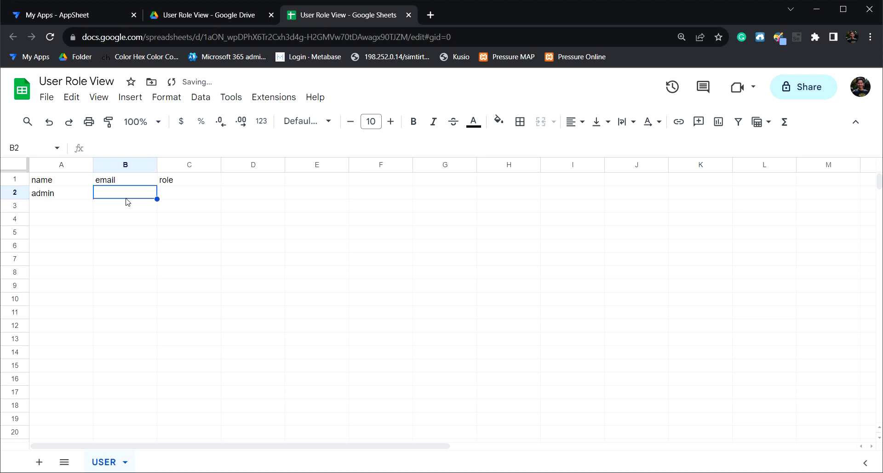
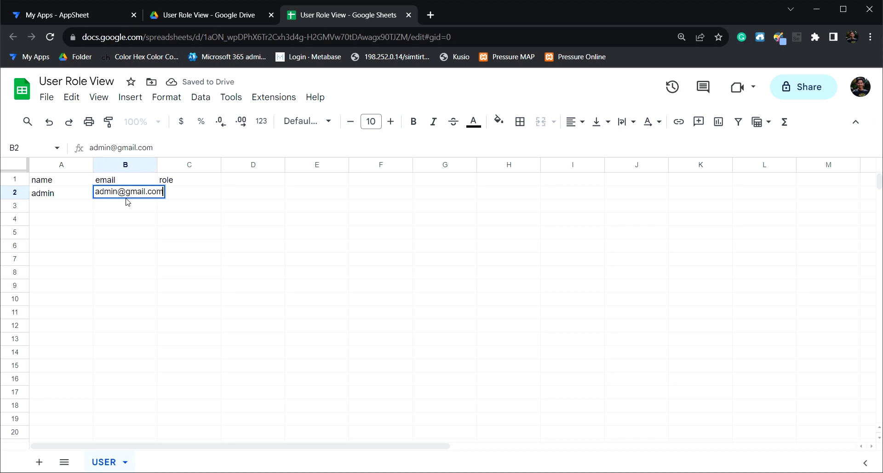
pyautogui.press('Tab')
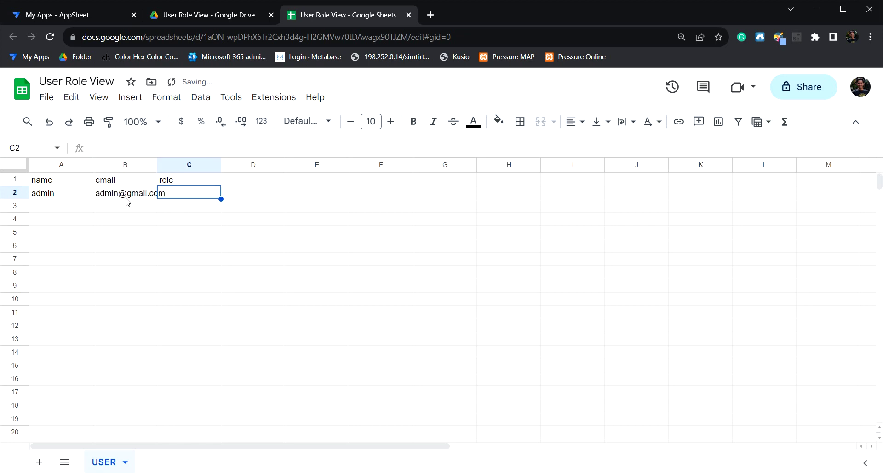
pyautogui.write('ADMIN')
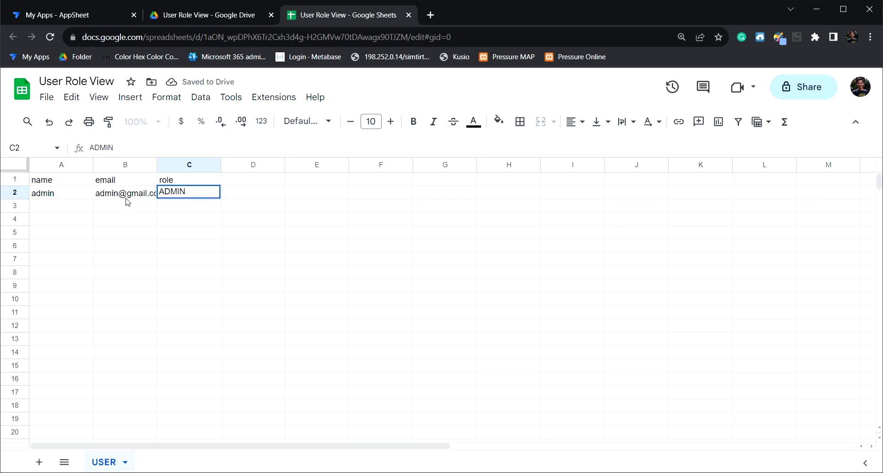
pyautogui.press('Return')
# Step: Fill row 3 with User 1, their e-mail address and role FRUIT USER
pyautogui.write('U')
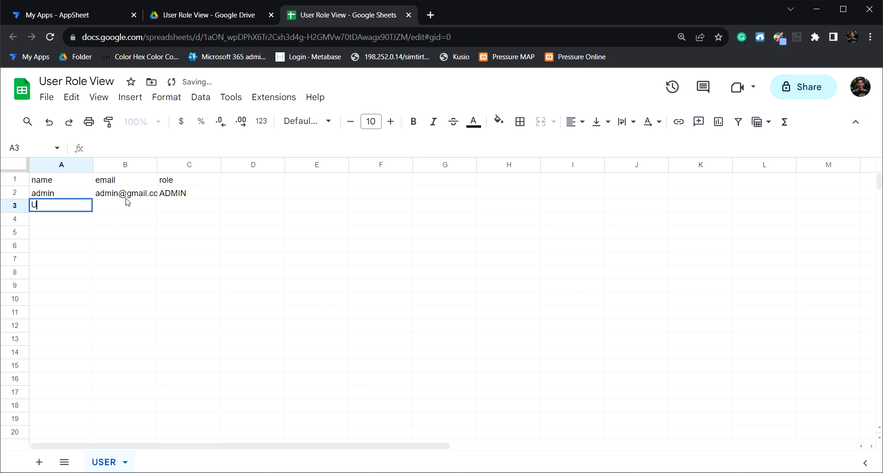
pyautogui.write('ser 1')
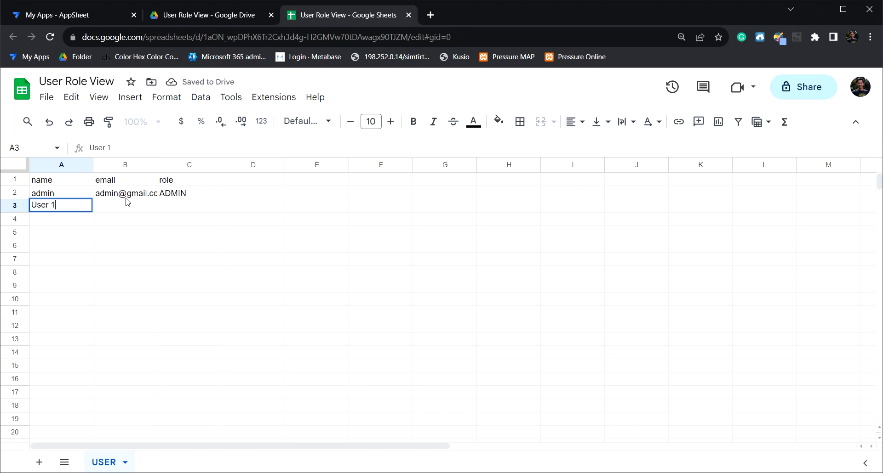
pyautogui.press('Tab')
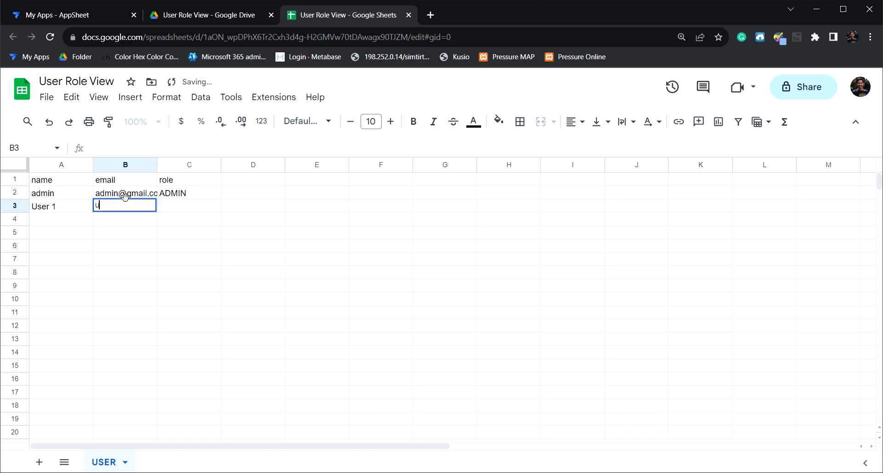
pyautogui.write('user1')
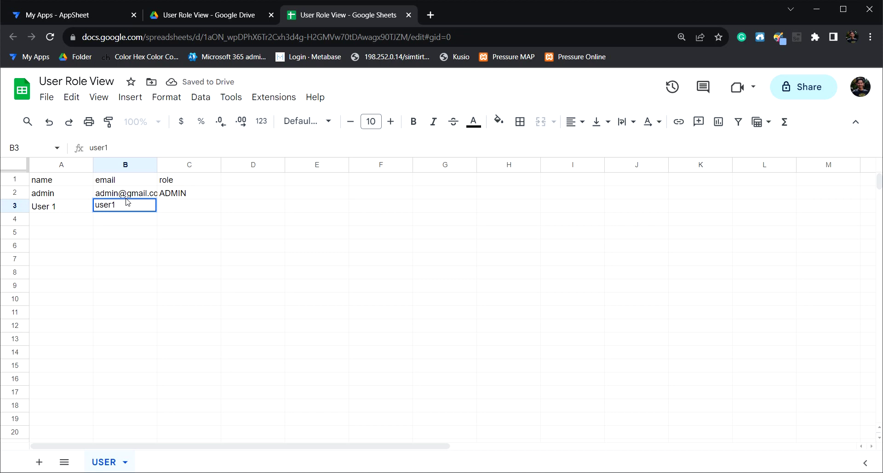
pyautogui.write('@')
pyautogui.press('BackSpace')
pyautogui.press('BackSpace')
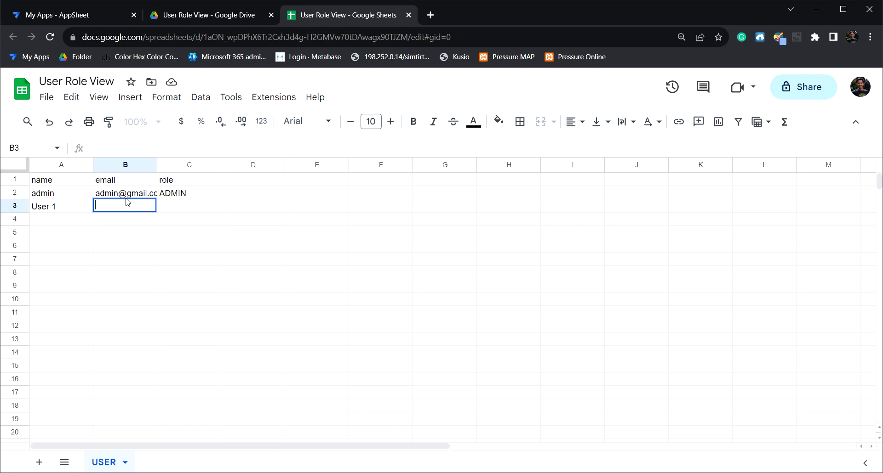
pyautogui.press('Left')
pyautogui.write('F')
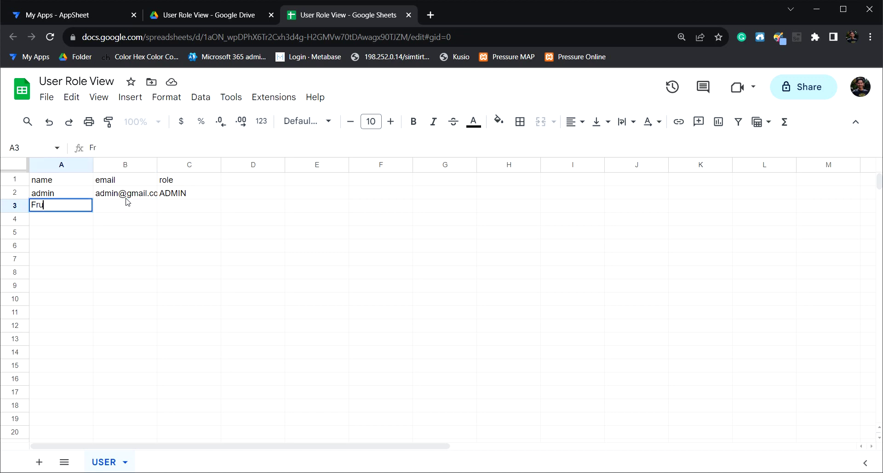
pyautogui.write('Us')
pyautogui.press('BackSpace')
pyautogui.press('BackSpace')
pyautogui.press('BackSpace')
pyautogui.click(127, 202)
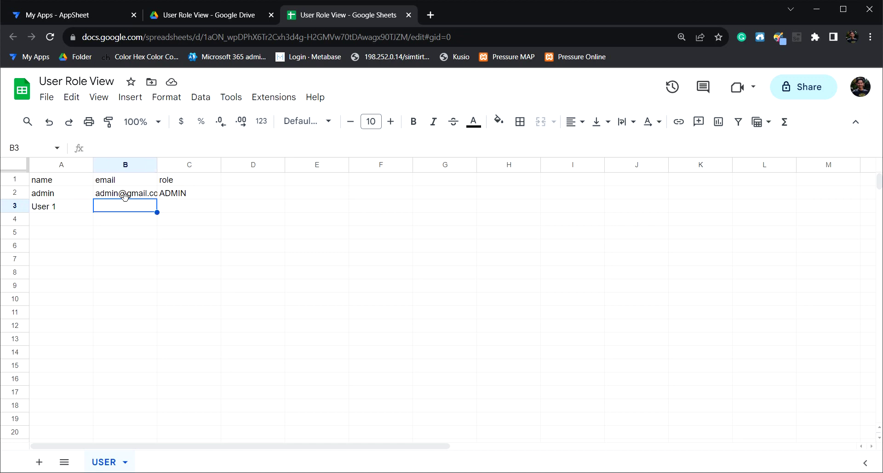
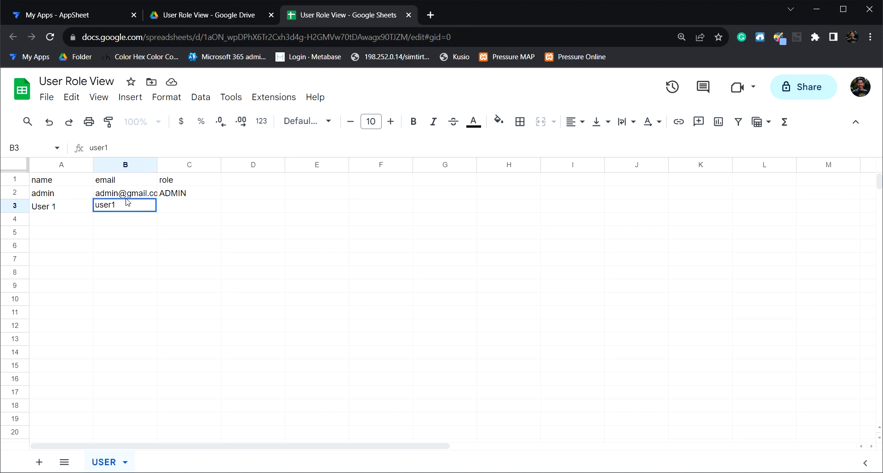
pyautogui.press('Tab')
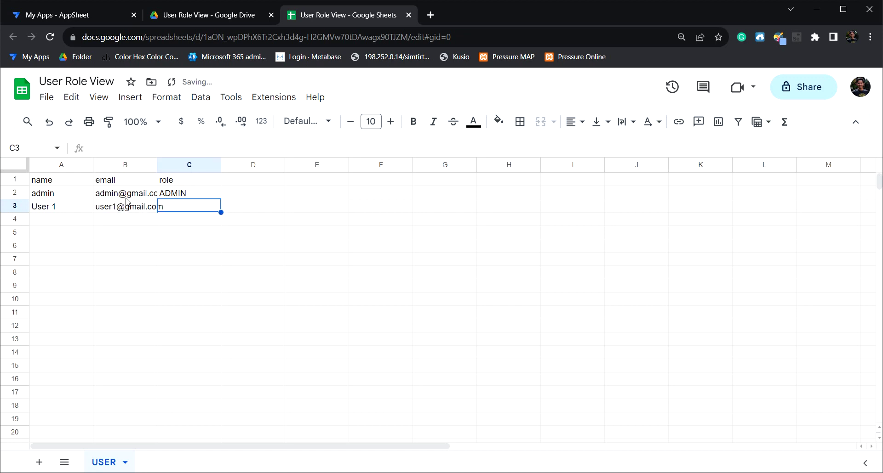
pyautogui.write('FR')
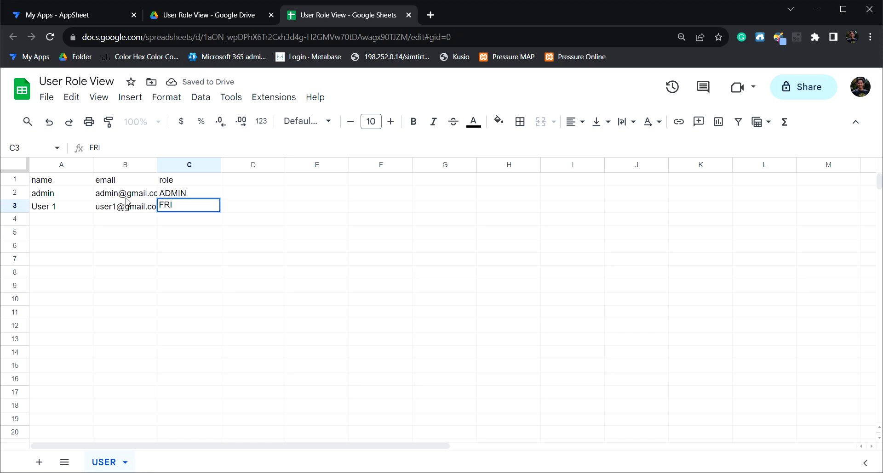
pyautogui.write('UI')
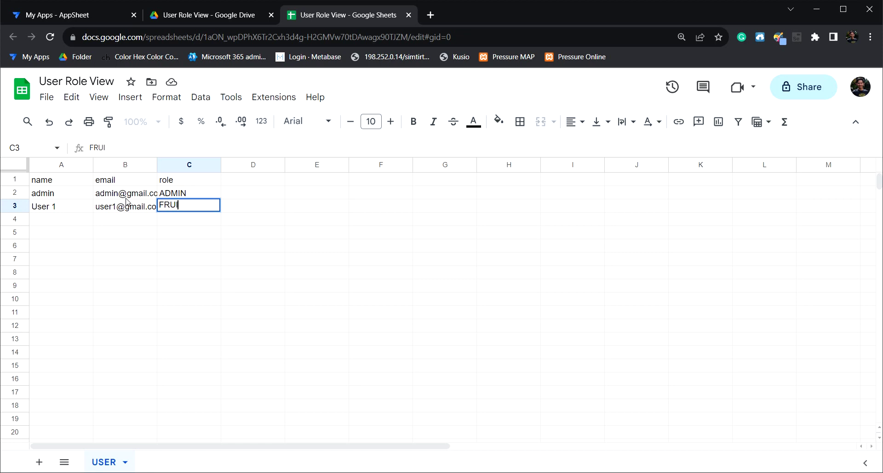
pyautogui.write('T USER')
pyautogui.press('Return')
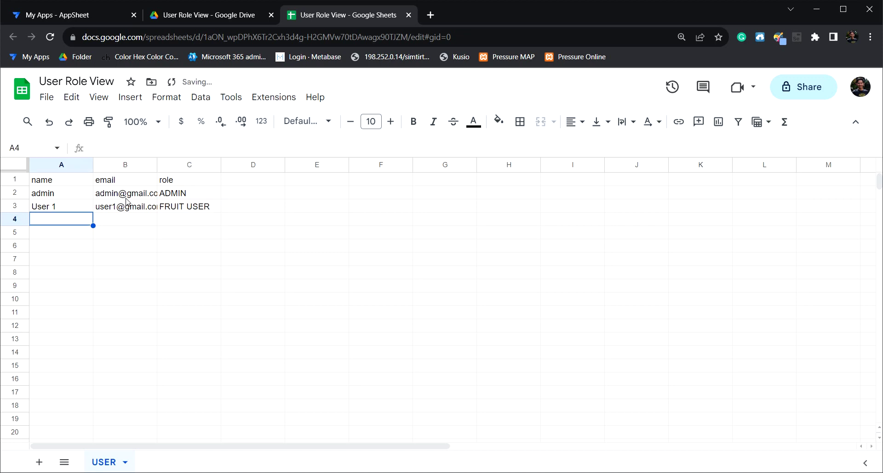
# Step: Fill row 4 with User 2, their e-mail address and role VEGETABLE USER
pyautogui.write('User 2')
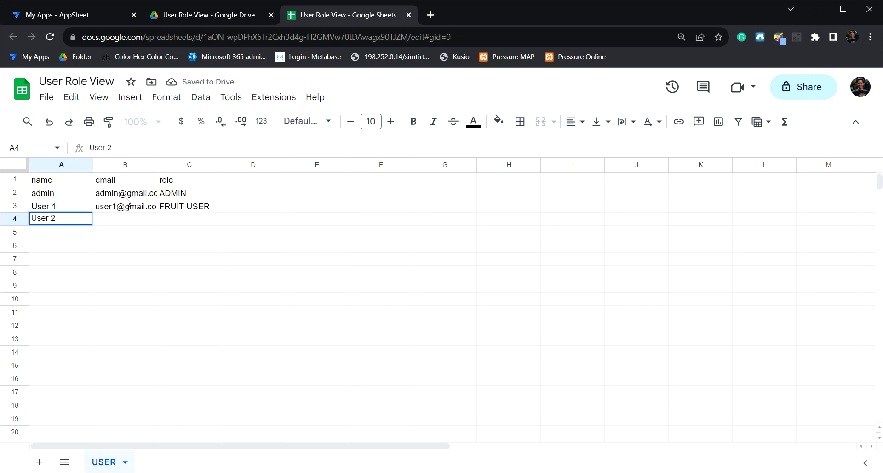
pyautogui.press('Tab')
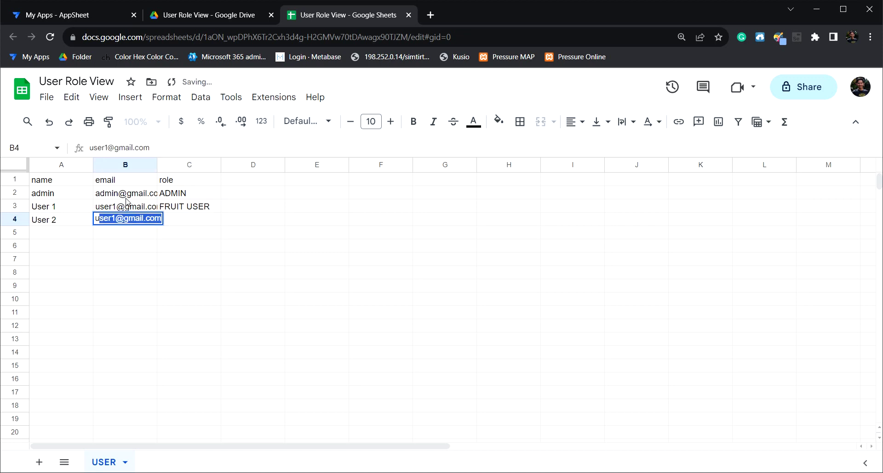
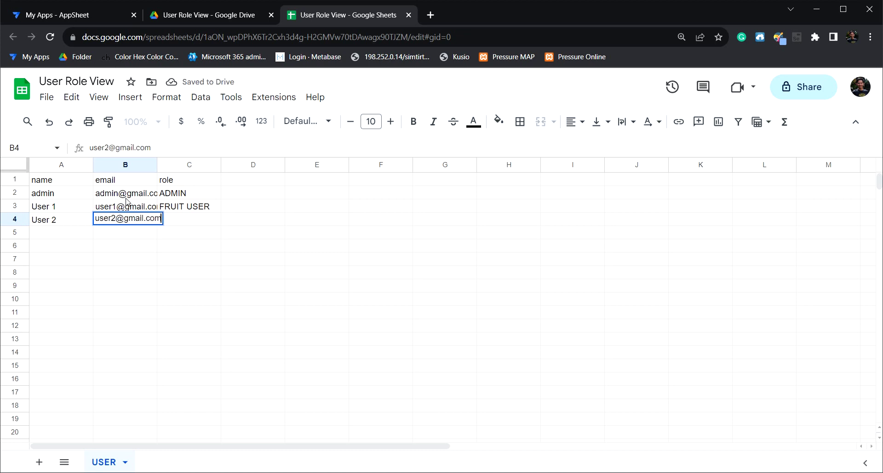
pyautogui.press('Tab')
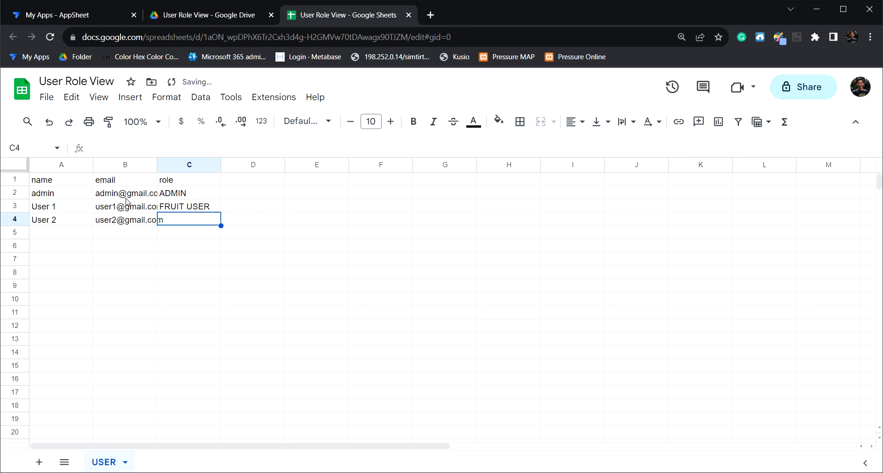
pyautogui.write('VEGETA')
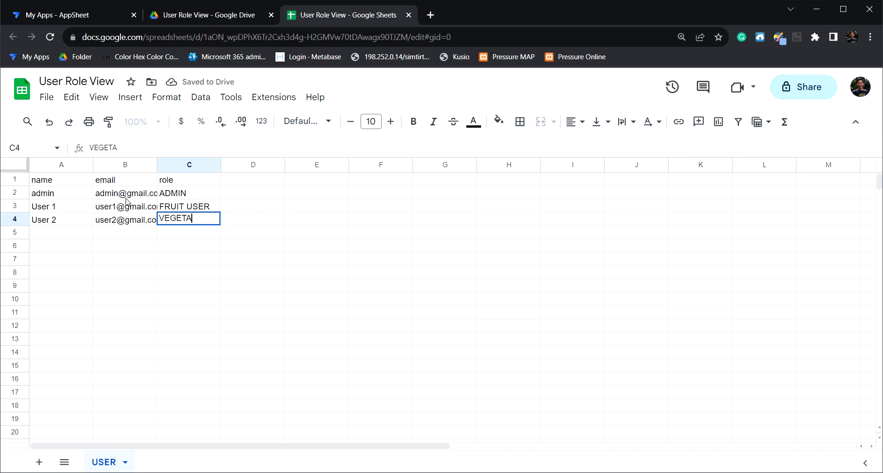
pyautogui.write('BLE USE')
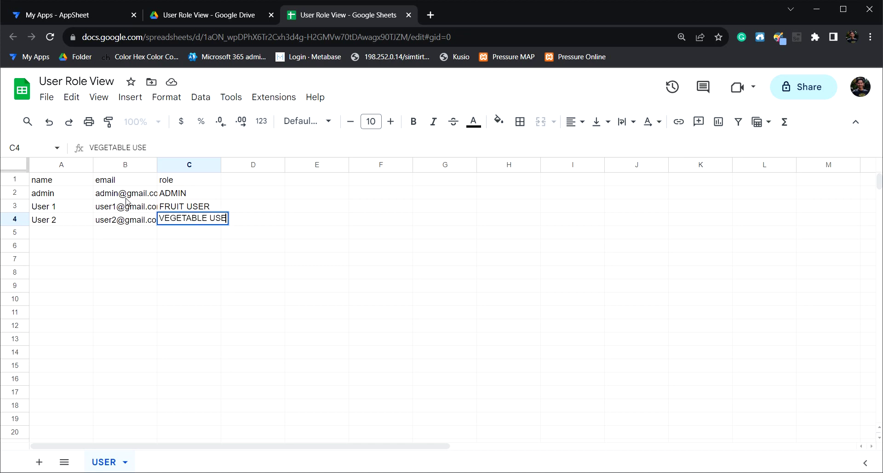
pyautogui.write('R')
# Step: Add a new sheet and rename it FRUIT AND VEG
pyautogui.click(169, 301)
pyautogui.click(39, 463)
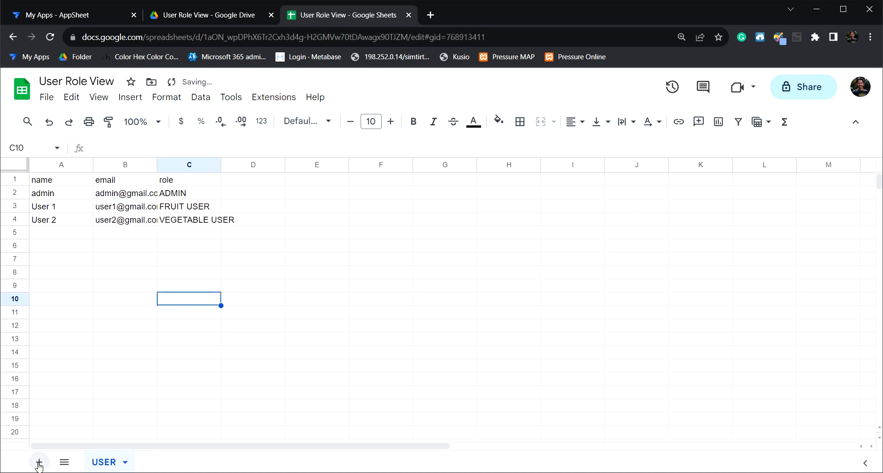
pyautogui.doubleClick(167, 464)
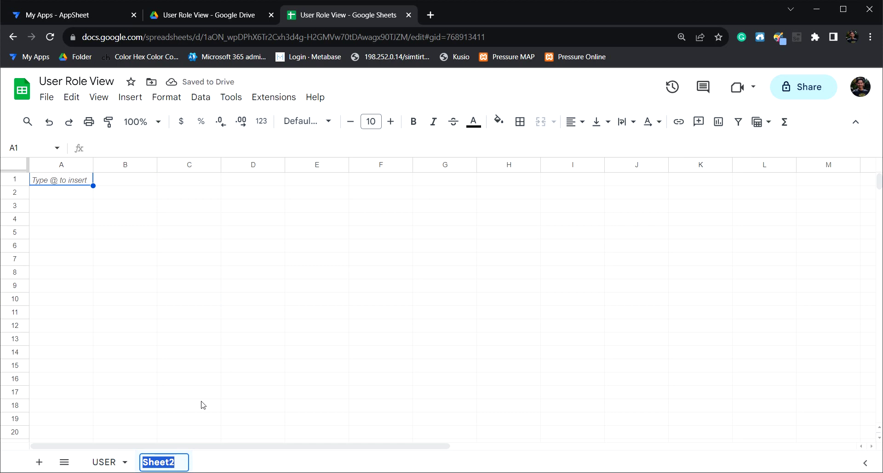
pyautogui.write('V')
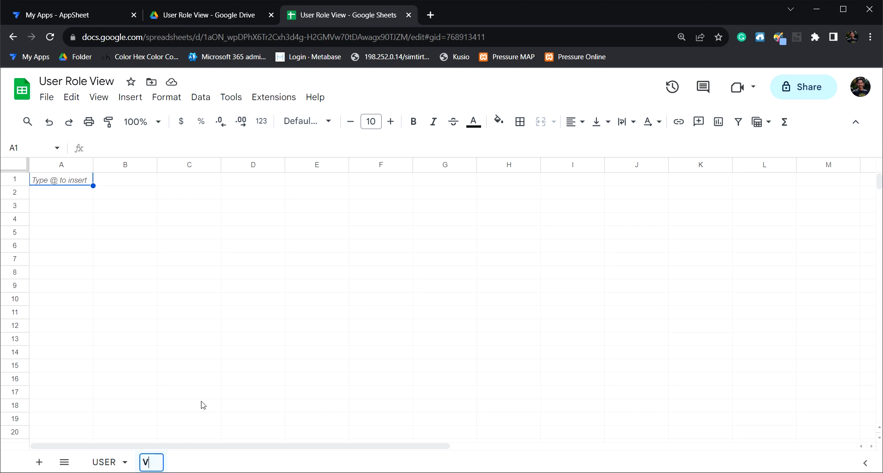
pyautogui.press('BackSpace')
pyautogui.write('V')
pyautogui.press('BackSpace')
pyautogui.write('VI')
pyautogui.press('BackSpace')
pyautogui.press('BackSpace')
pyautogui.write('M')
pyautogui.write('E')
pyautogui.press('BackSpace')
pyautogui.press('BackSpace')
pyautogui.write('FRUIT')
pyautogui.write(' AND ')
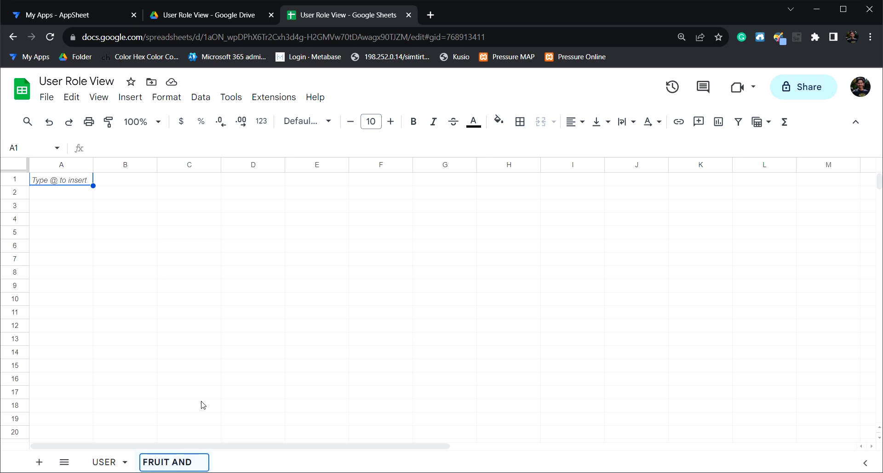
pyautogui.write('VEGIE')
pyautogui.press('BackSpace')
pyautogui.press('BackSpace')
pyautogui.click(236, 340)
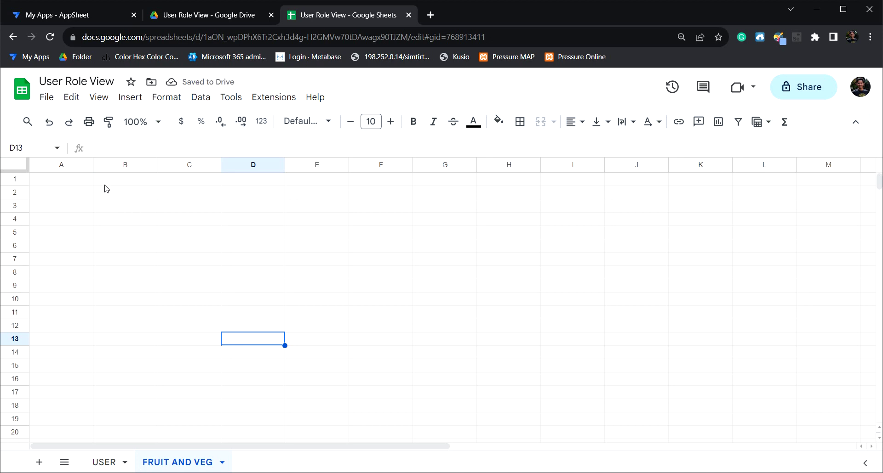
# Step: Paste the categories/name list into FRUIT AND VEG from A1, with Fruits then Vegetable rows through row 42, then return to USER
pyautogui.click(88, 183)
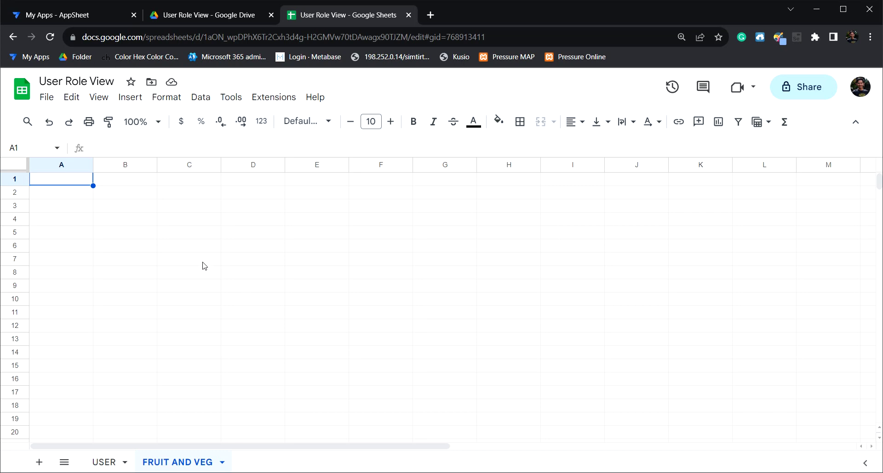
pyautogui.hotkey('ctrl', 'v')
pyautogui.click(137, 249)
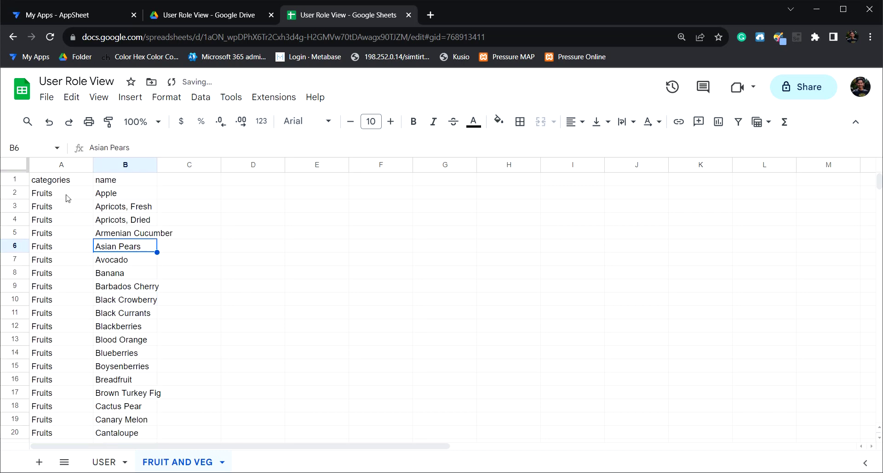
pyautogui.moveTo(58, 193); pyautogui.dragTo(55, 182)
pyautogui.scroll(-3, 72, 276)
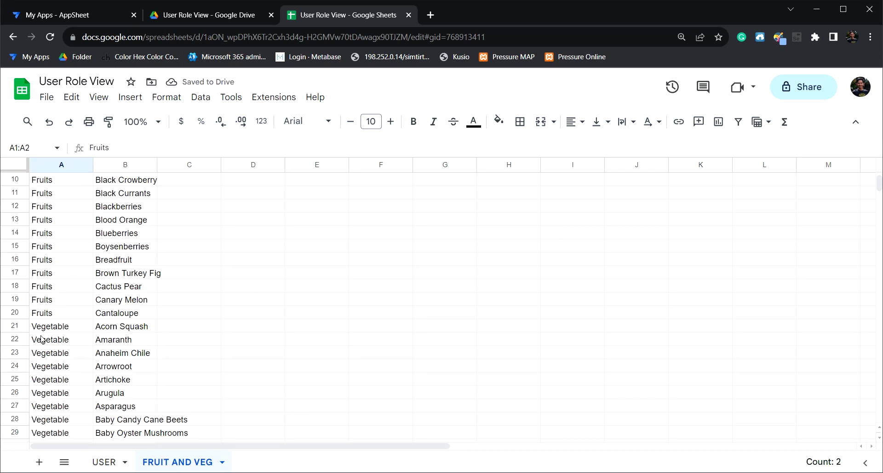
pyautogui.moveTo(52, 315); pyautogui.dragTo(52, 326)
pyautogui.click(173, 301)
pyautogui.scroll(-6, 120, 336)
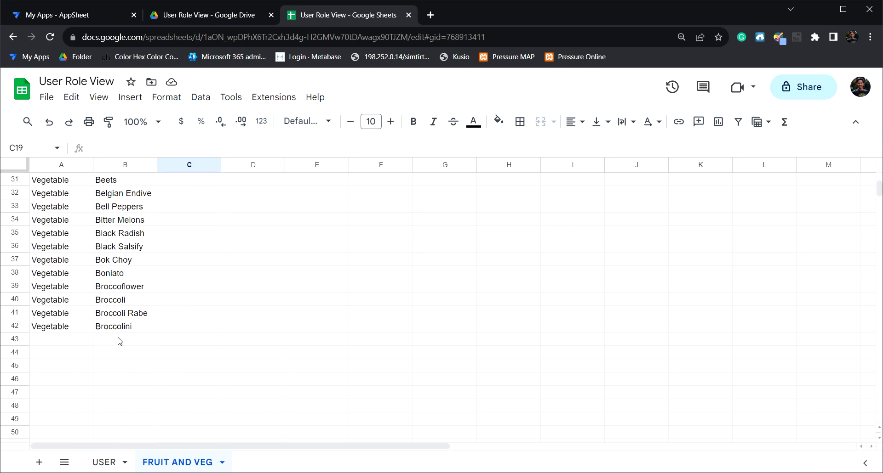
pyautogui.scroll(3, 124, 341)
pyautogui.scroll(6, 124, 338)
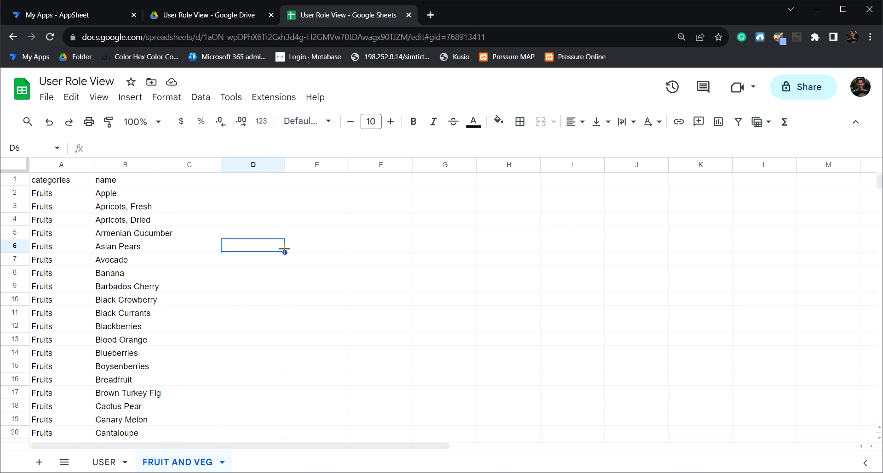
pyautogui.click(104, 462)
pyautogui.click(319, 283)
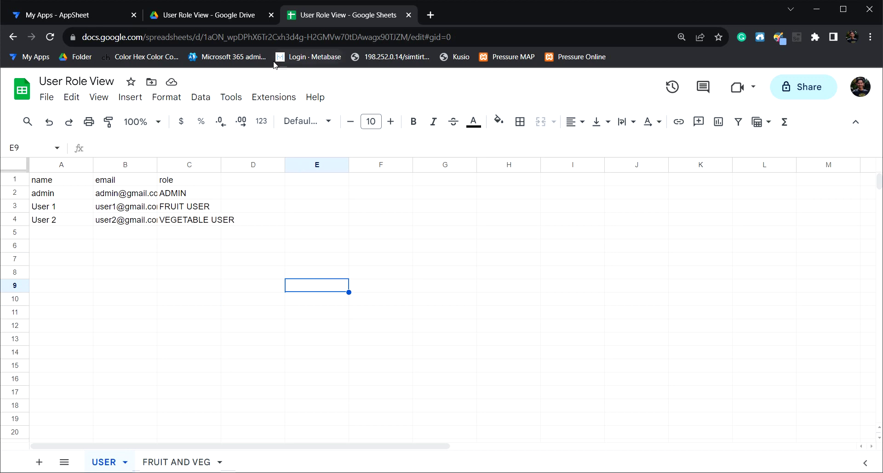
# Step: Create an AppSheet app from the spreadsheet via Extensions > AppSheet
pyautogui.click(275, 98)
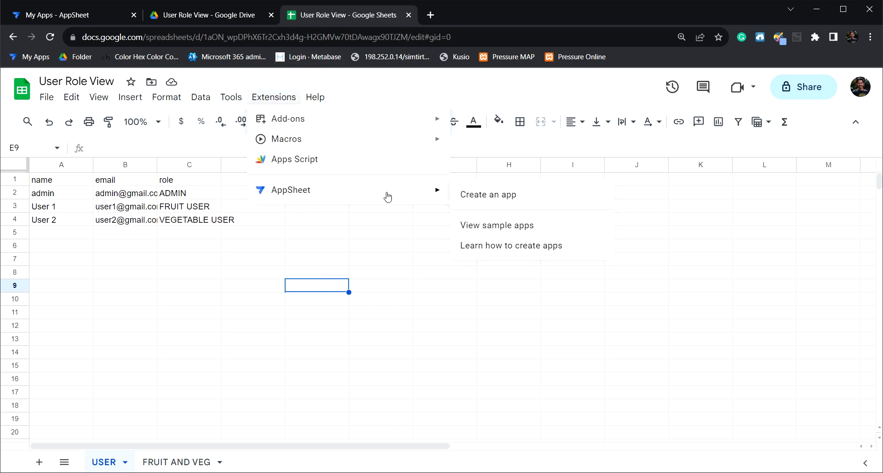
pyautogui.moveTo(291, 189)
pyautogui.click(488, 200)
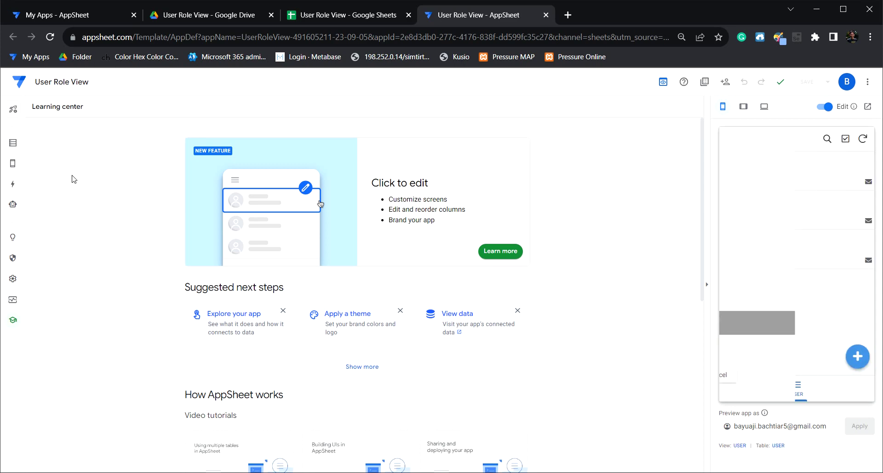
# Step: Make email the USER table's key column instead of name
pyautogui.click(13, 142)
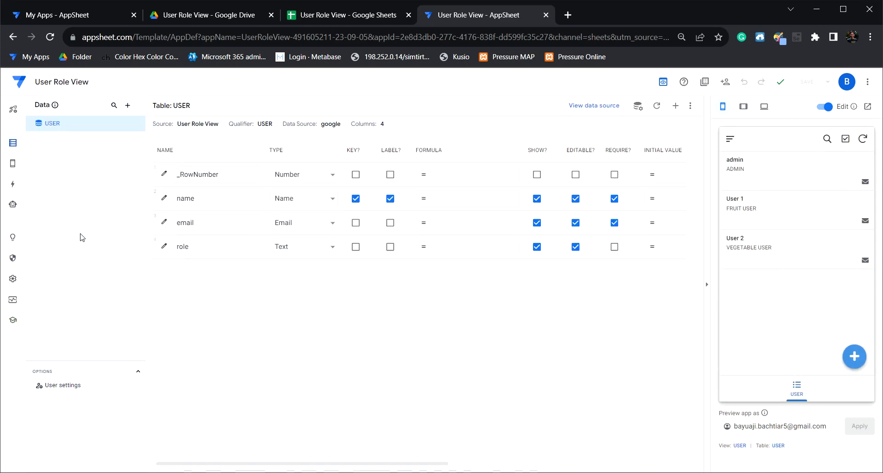
pyautogui.click(356, 223)
pyautogui.click(355, 198)
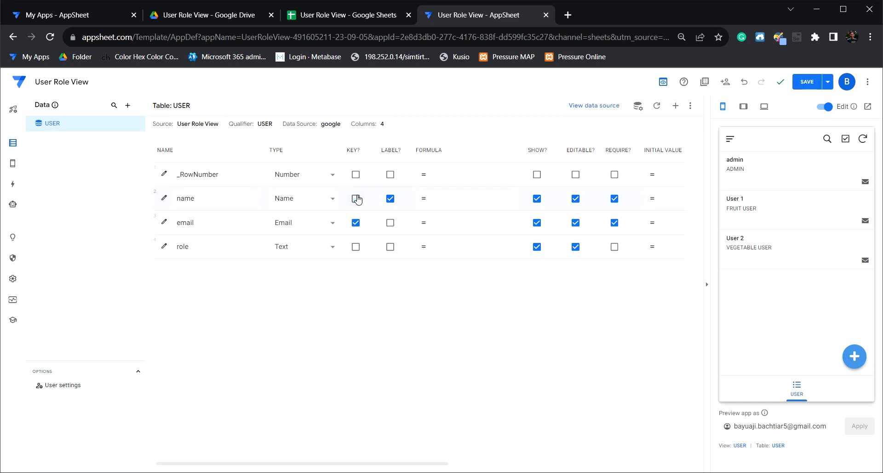
# Step: Add the FRUIT AND VEG sheet as a new table, then turn off edit mode in the preview
pyautogui.click(128, 106)
pyautogui.click(373, 135)
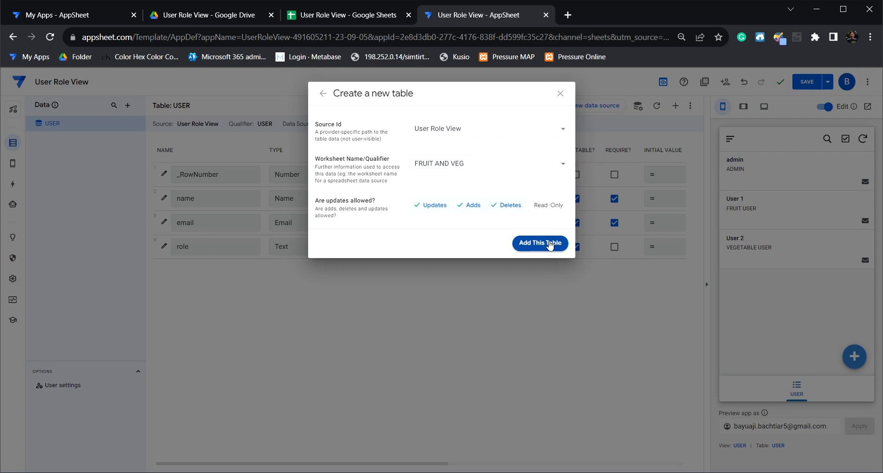
pyautogui.click(549, 246)
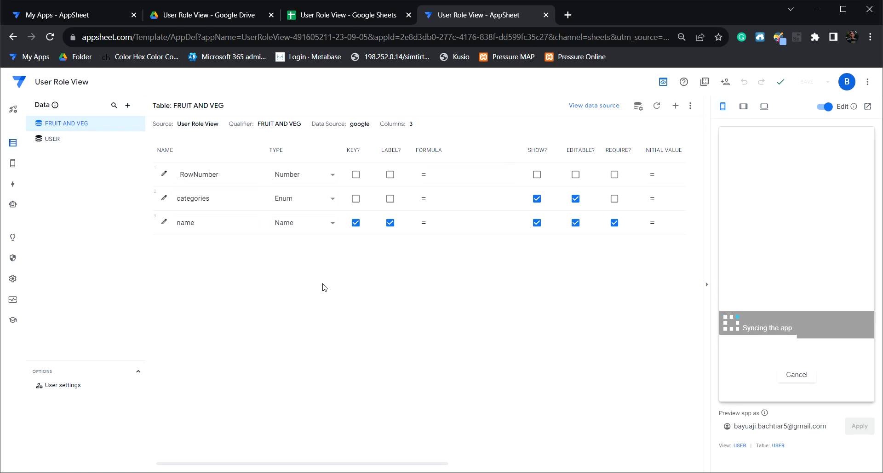
pyautogui.click(824, 107)
pyautogui.moveTo(82, 123)
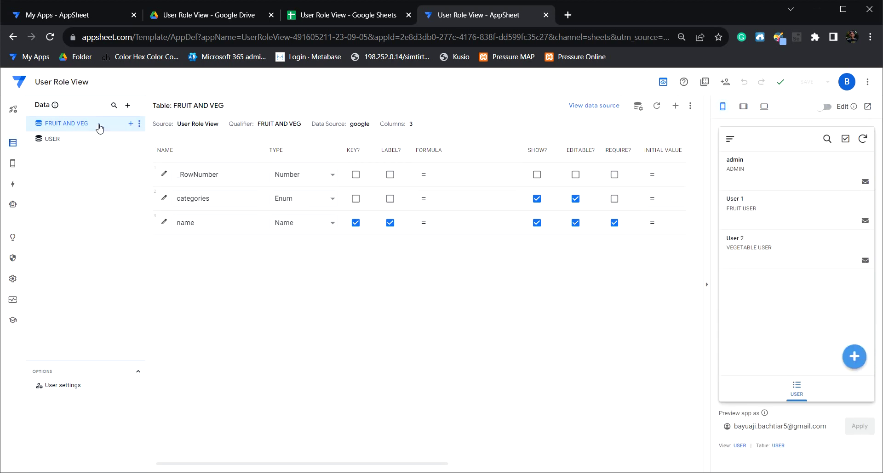
# Step: Create a Fruit slice on FRUIT AND VEG and start its row filter as [categories]=""
pyautogui.click(131, 126)
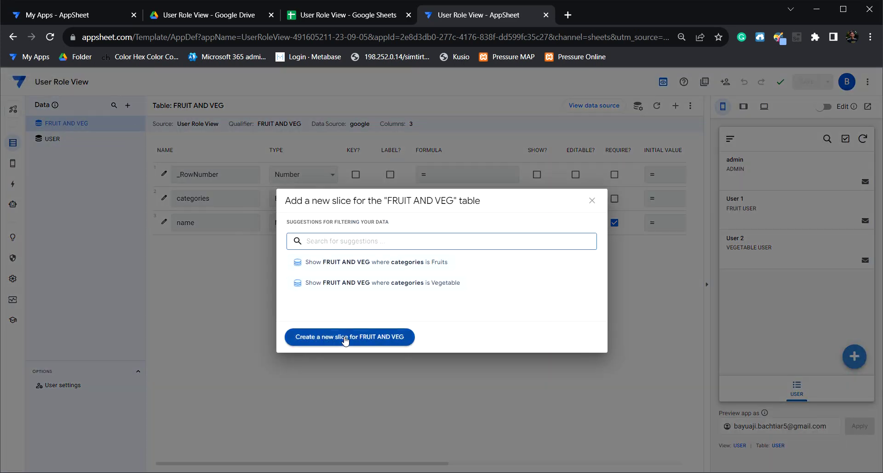
pyautogui.click(345, 340)
pyautogui.moveTo(305, 142); pyautogui.dragTo(212, 147)
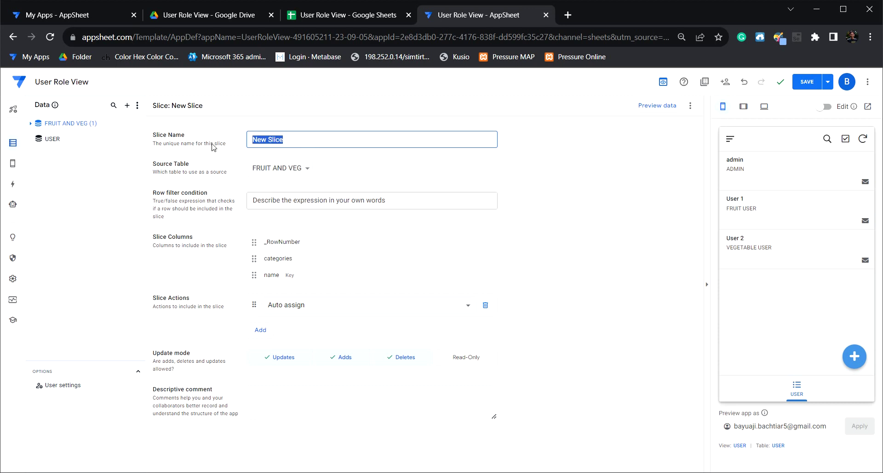
pyautogui.write('Fruit')
pyautogui.click(372, 201)
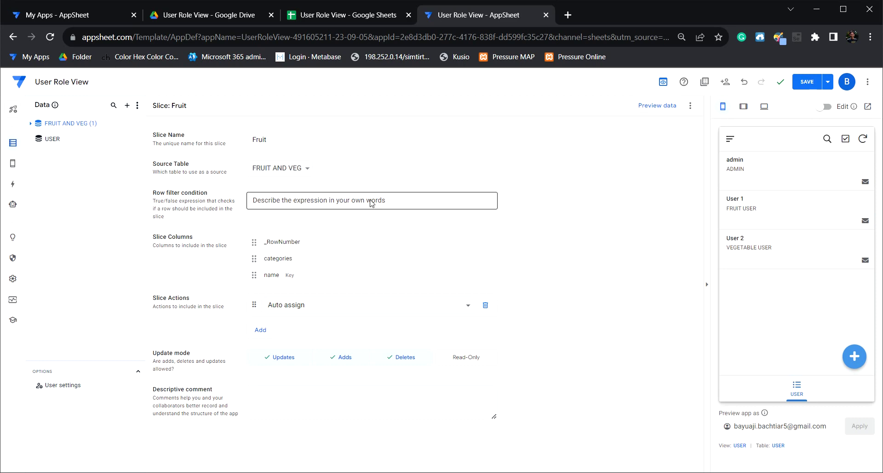
pyautogui.click(310, 321)
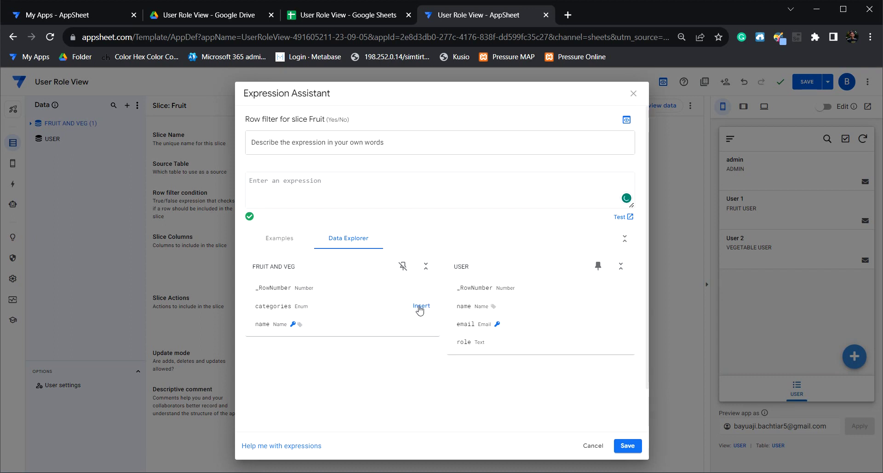
pyautogui.click(418, 306)
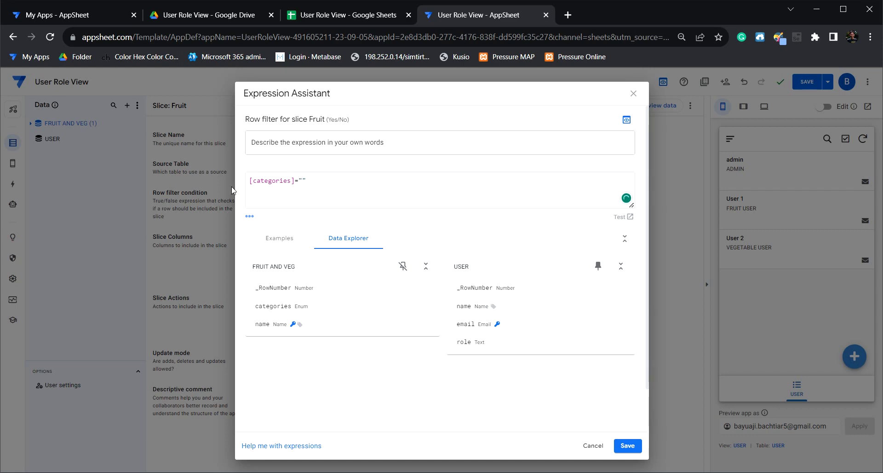
# Step: Copy the word Fruits from cell A2 of the FRUIT AND VEG sheet
pyautogui.click(343, 14)
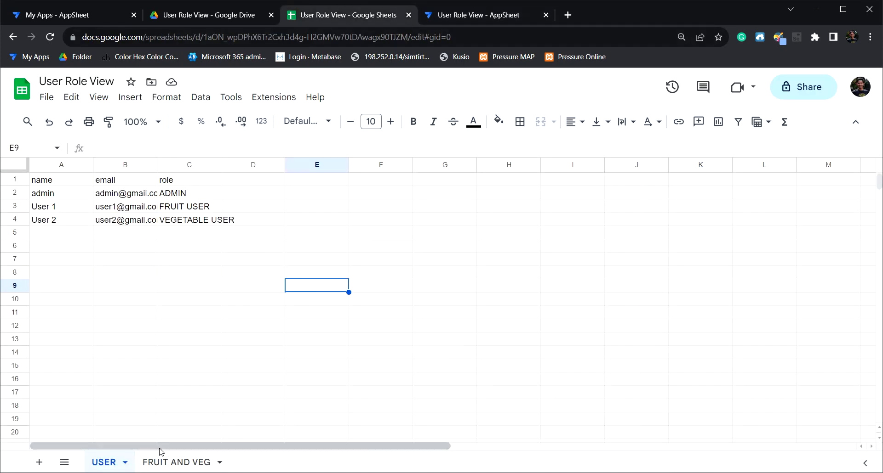
pyautogui.click(168, 462)
pyautogui.click(56, 198)
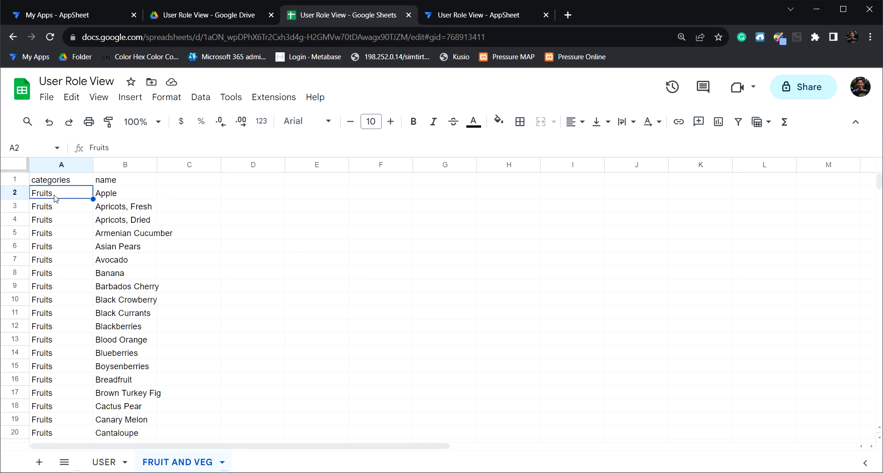
pyautogui.doubleClick(128, 148)
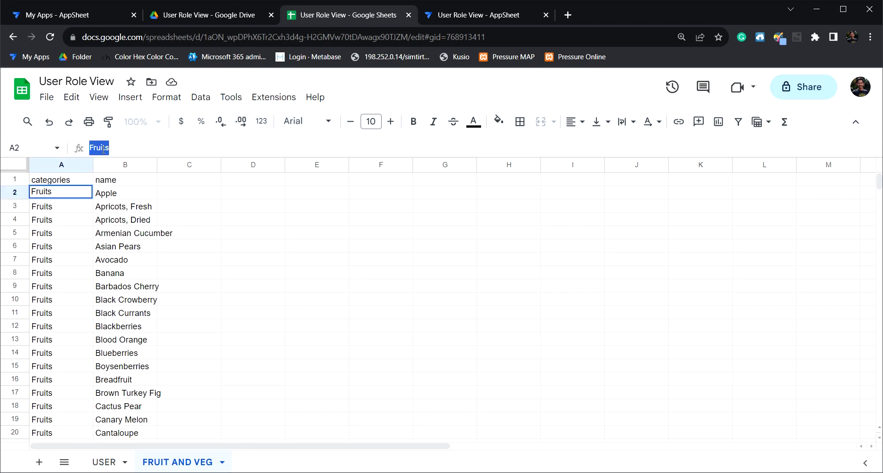
pyautogui.rightClick(103, 148)
pyautogui.click(115, 191)
pyautogui.click(478, 15)
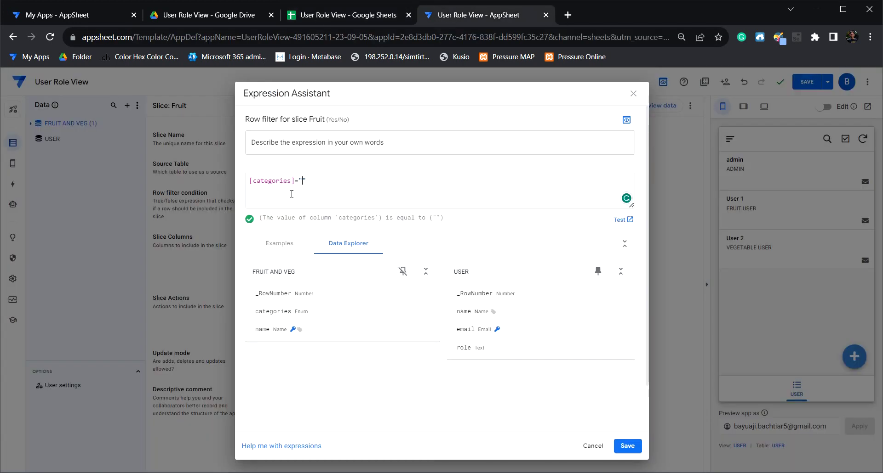
# Step: Complete the row filter as [categories]="Fruits", save it, and expand FRUIT AND VEG to see the slice
pyautogui.rightClick(301, 181)
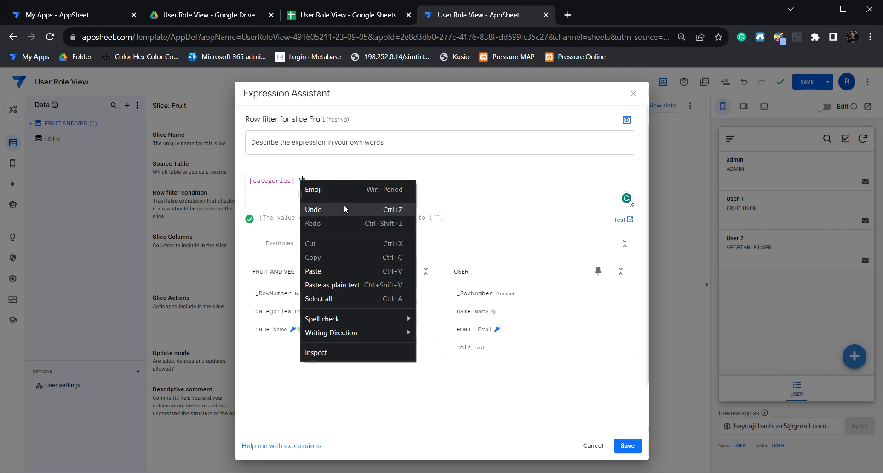
pyautogui.click(331, 271)
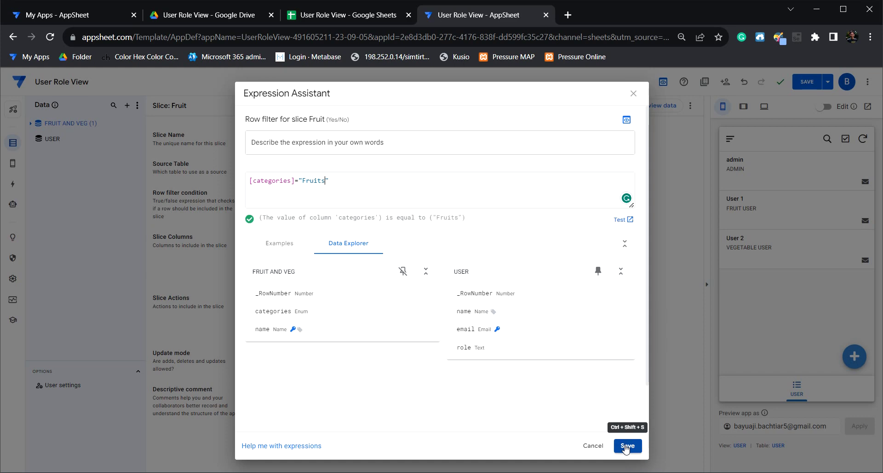
pyautogui.click(625, 447)
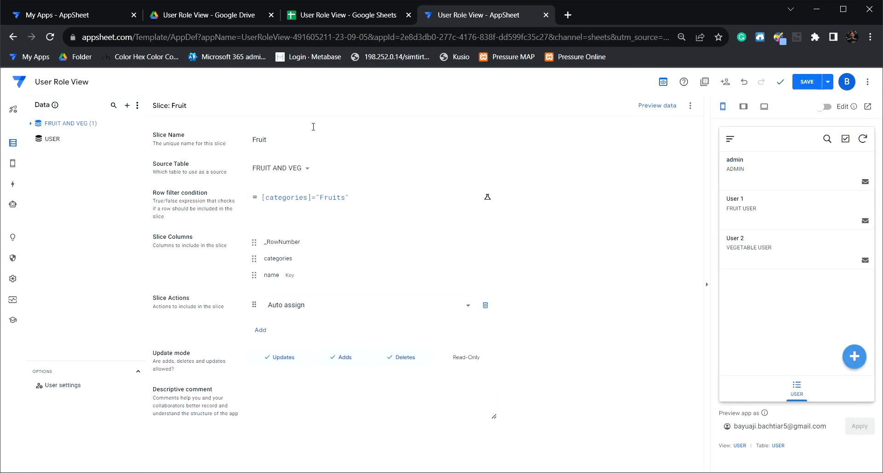
pyautogui.click(31, 127)
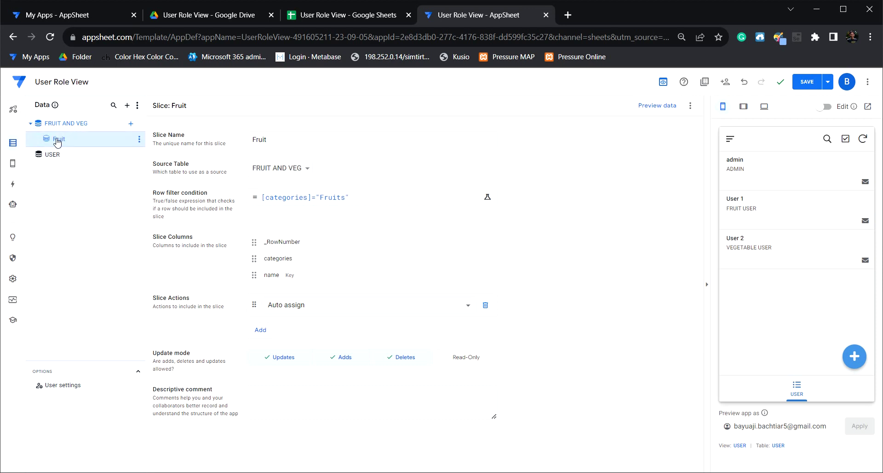
# Step: Add a Vegetable slice filtering categories = "Vegetable", save the app, and go to Views
pyautogui.click(130, 124)
pyautogui.click(345, 338)
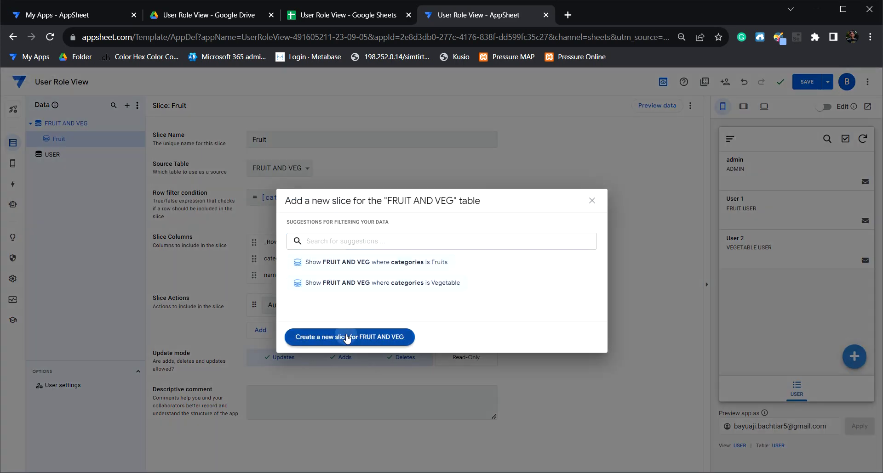
pyautogui.moveTo(301, 140); pyautogui.dragTo(224, 145)
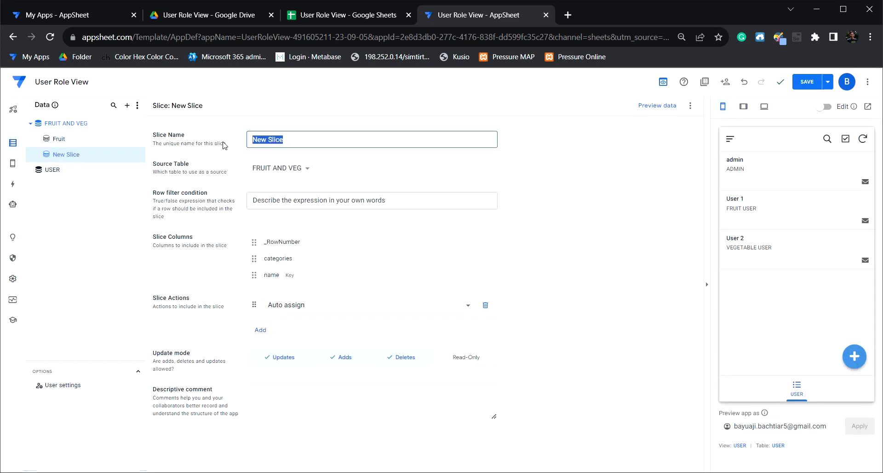
pyautogui.write('Vegetable')
pyautogui.click(309, 198)
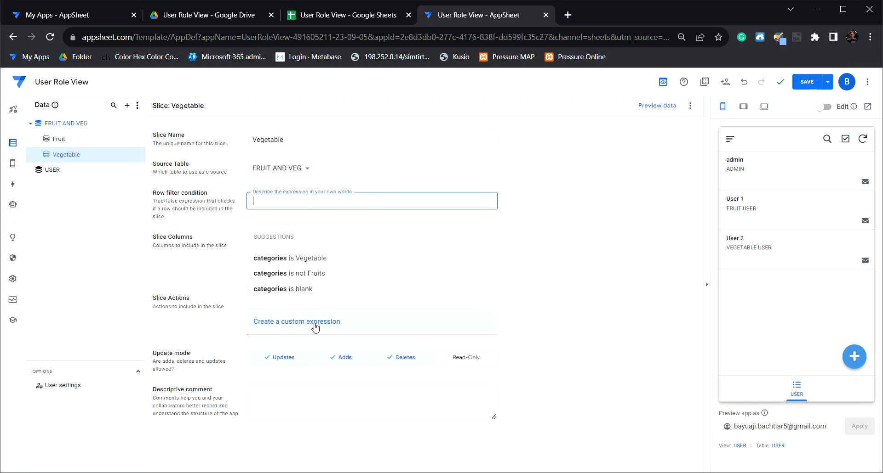
pyautogui.click(313, 259)
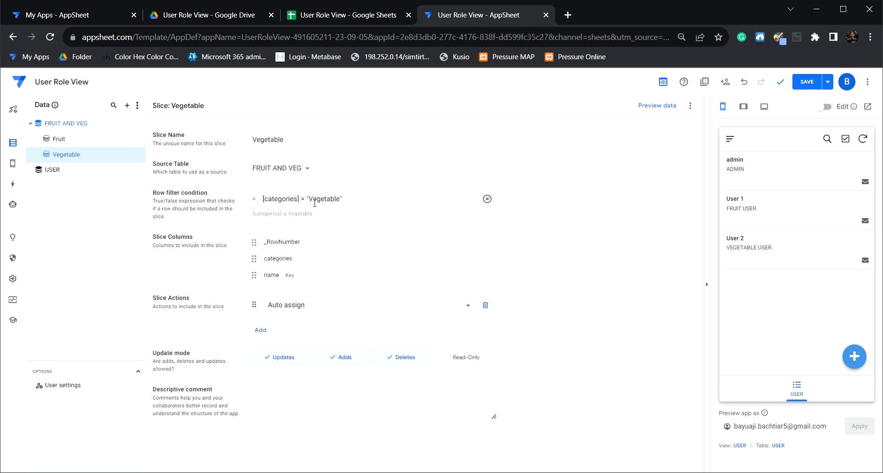
pyautogui.click(806, 82)
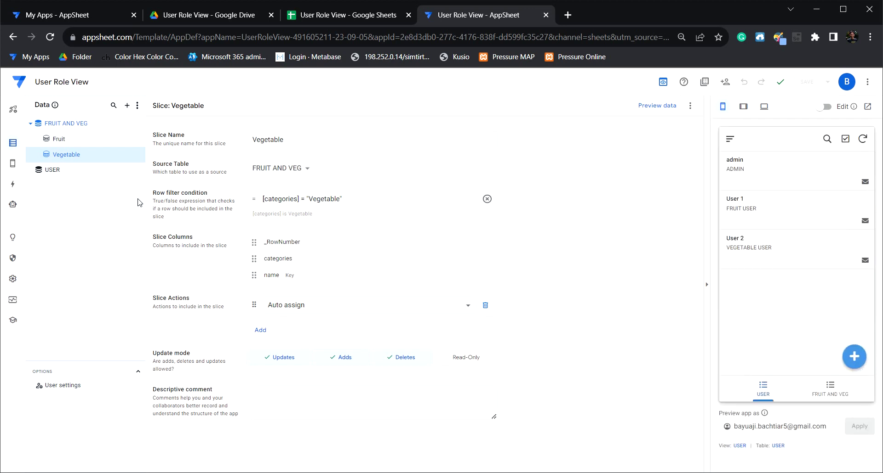
pyautogui.click(12, 166)
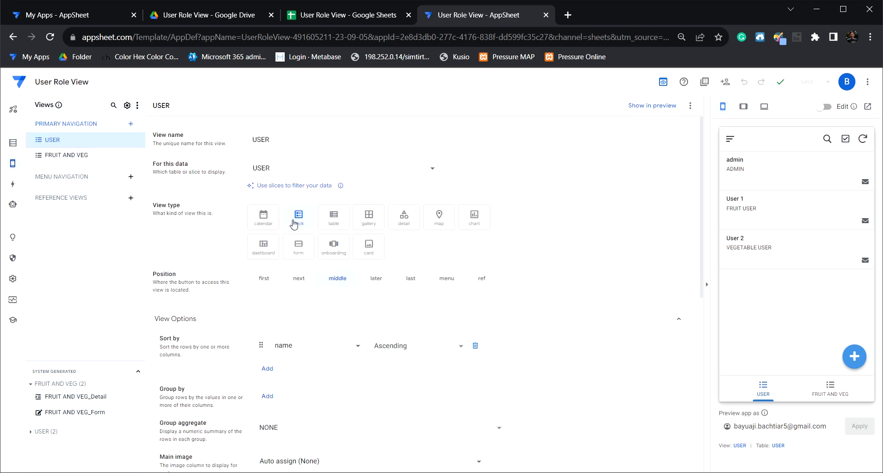
# Step: Hide the email action bar on the USER view's rows
pyautogui.scroll(-7, 525, 295)
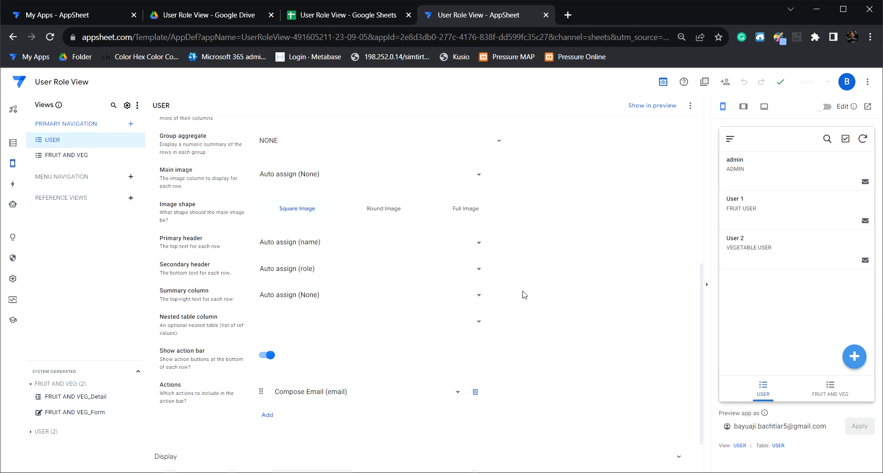
pyautogui.click(271, 303)
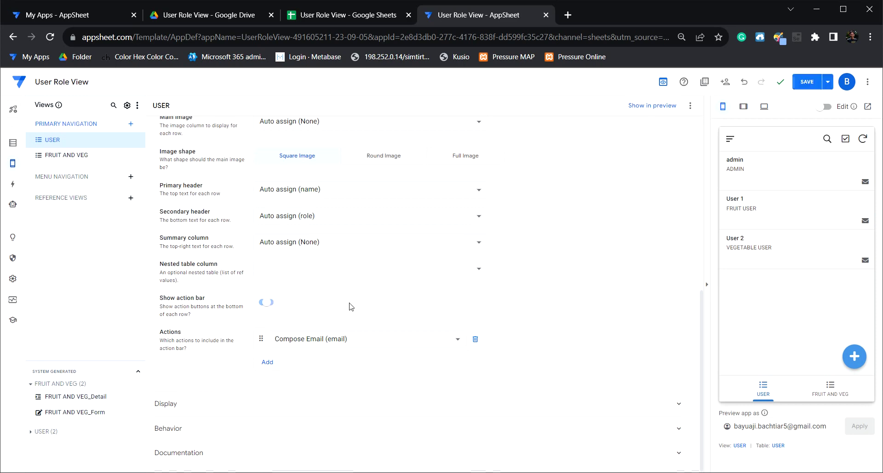
pyautogui.scroll(5, 483, 308)
pyautogui.scroll(-5, 483, 307)
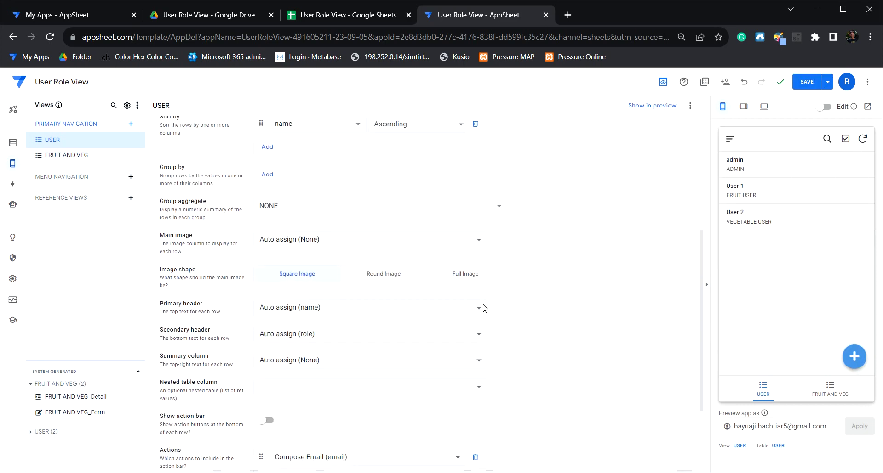
# Step: Set the USER view's display icon to the solid person icon found by searching 'user'
pyautogui.click(274, 408)
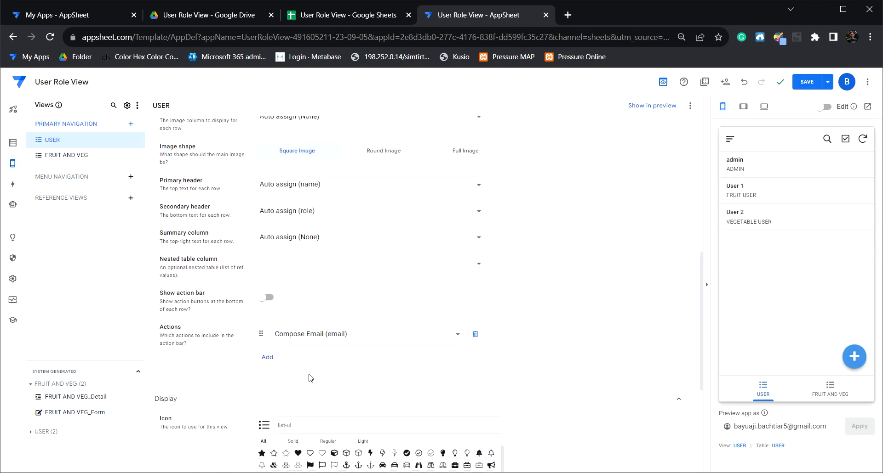
pyautogui.scroll(-4, 318, 261)
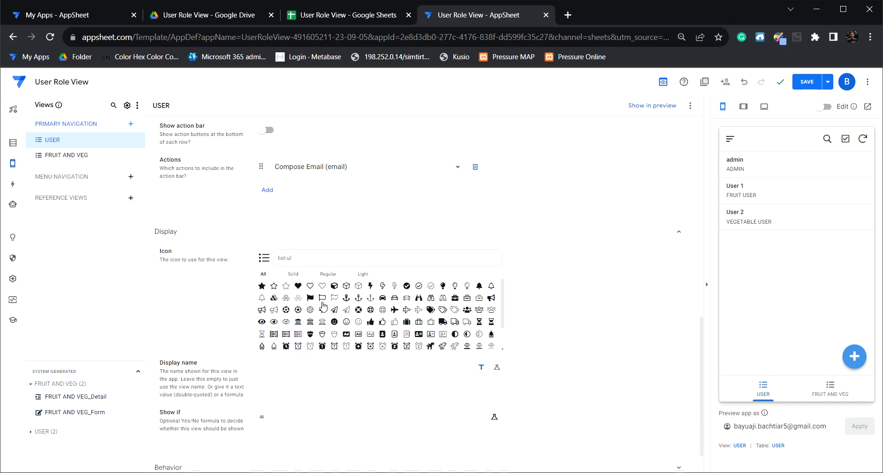
pyautogui.click(318, 260)
pyautogui.write('user')
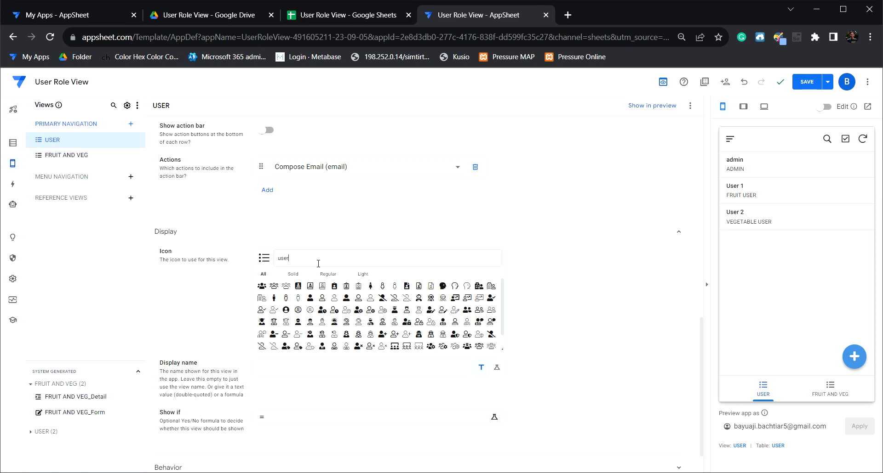
pyautogui.click(346, 298)
pyautogui.scroll(5, 612, 265)
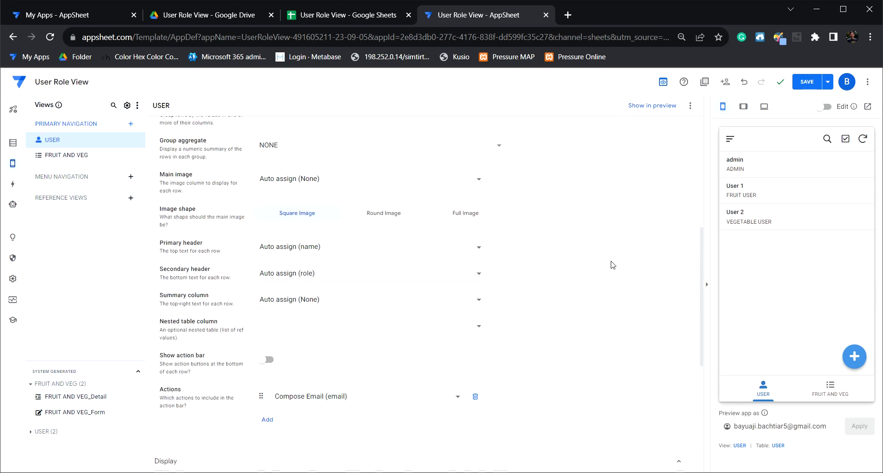
pyautogui.scroll(4, 593, 248)
pyautogui.scroll(2, 557, 289)
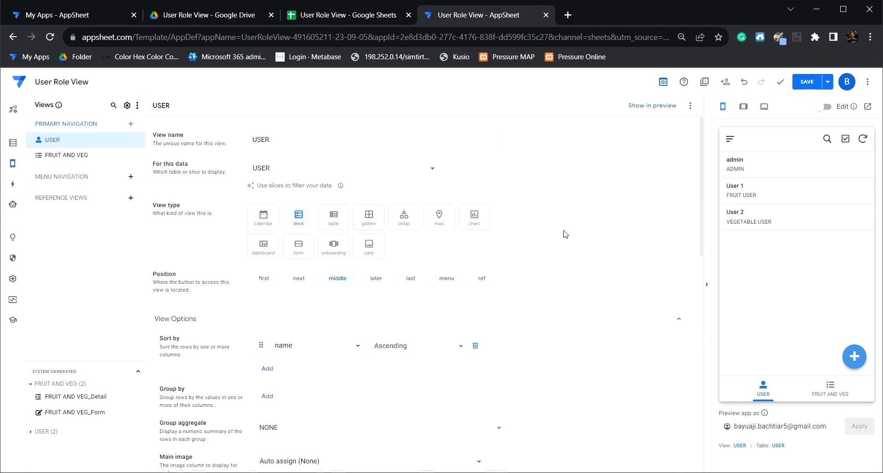
# Step: Rename the FRUIT AND VEG view to FRUIT
pyautogui.click(64, 156)
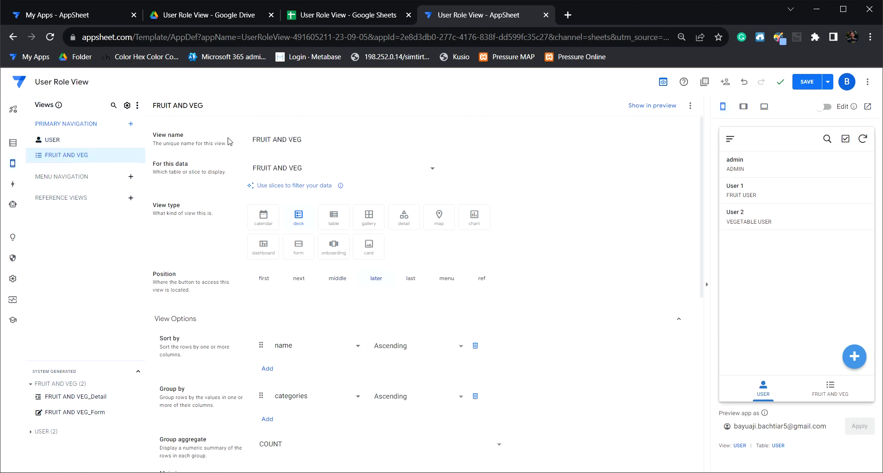
pyautogui.moveTo(302, 139); pyautogui.dragTo(212, 141)
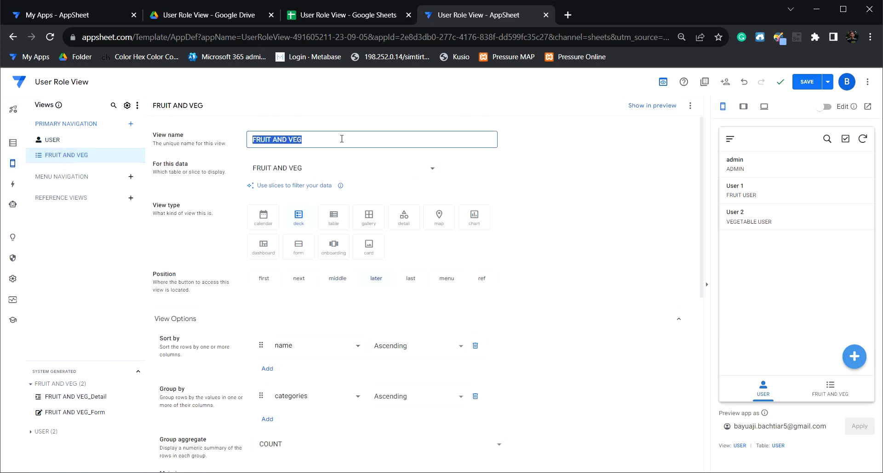
pyautogui.click(314, 142)
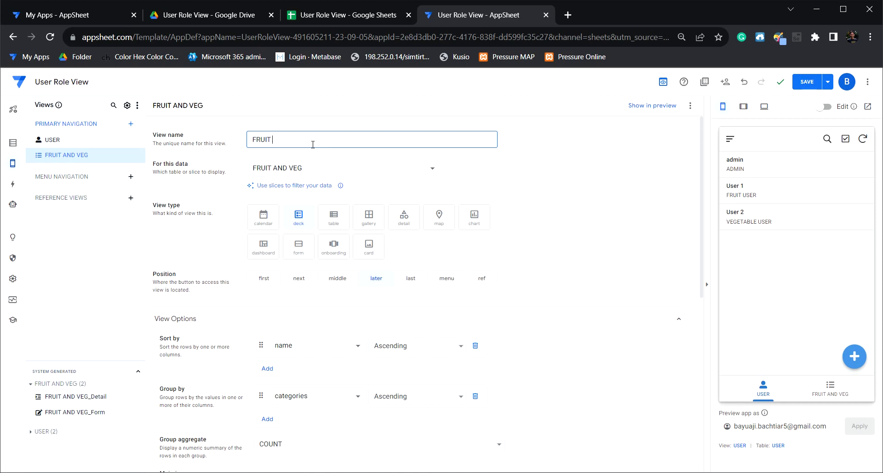
# Step: Point the view's data at the Fruit slice and switch its view type to table
pyautogui.click(410, 170)
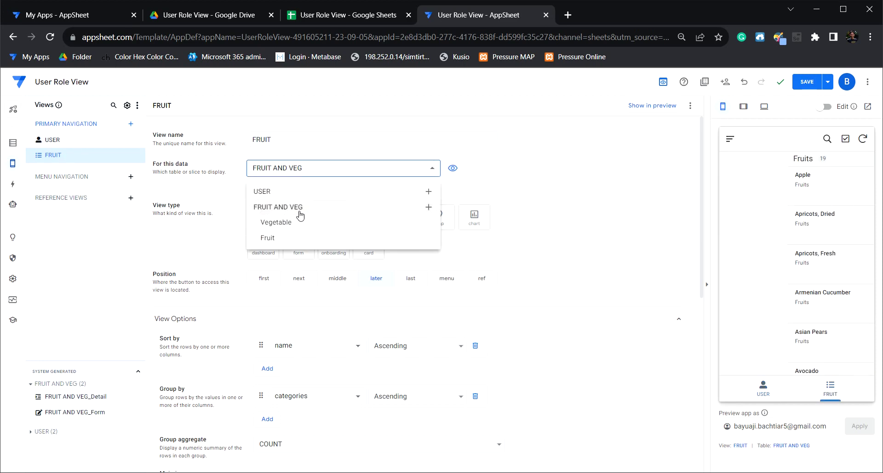
pyautogui.click(286, 238)
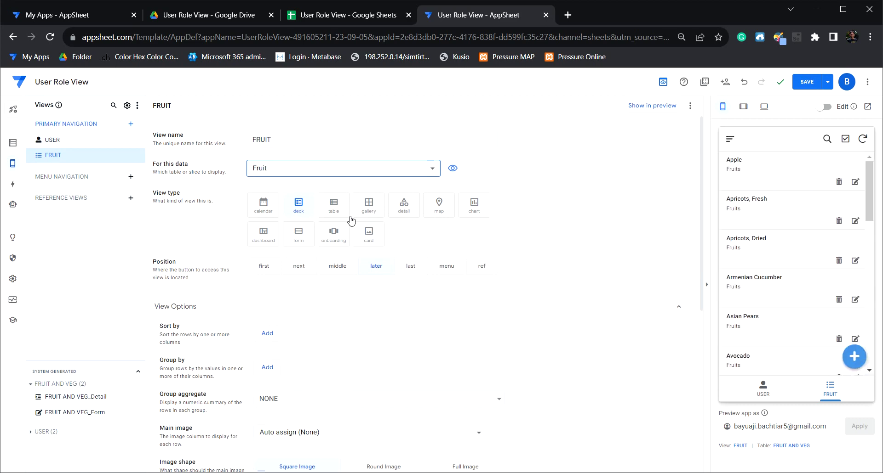
pyautogui.click(334, 205)
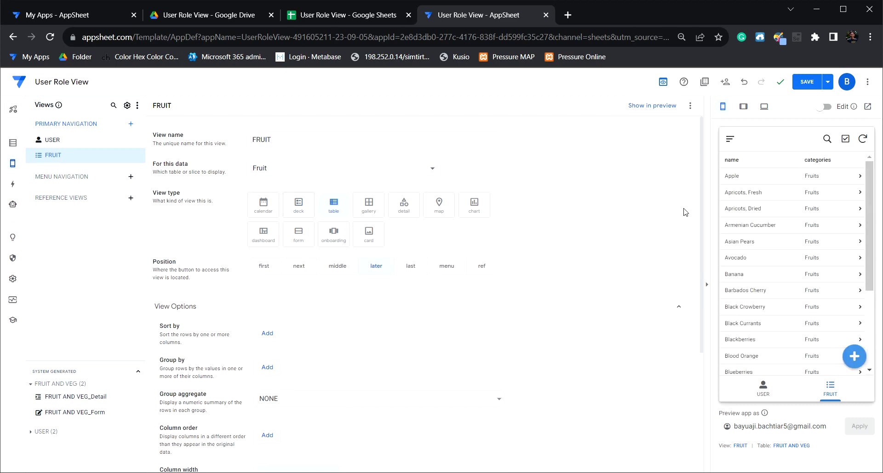
pyautogui.scroll(-3, 815, 231)
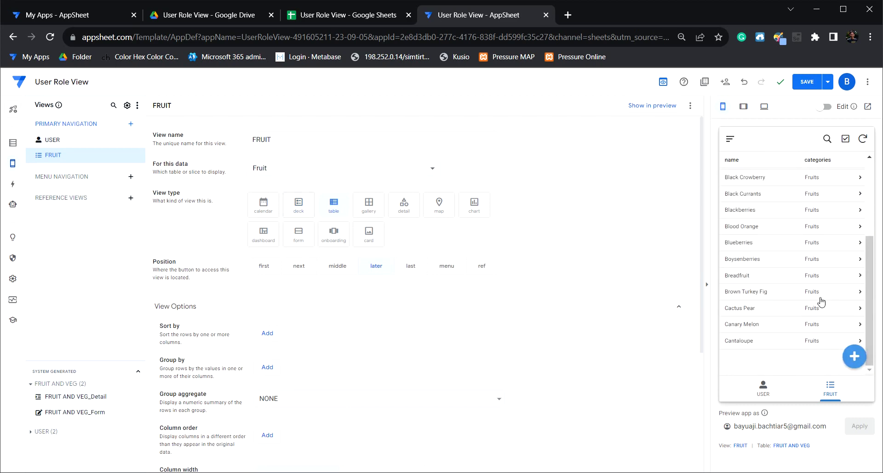
pyautogui.scroll(3, 800, 322)
pyautogui.scroll(-2, 746, 261)
pyautogui.scroll(-3, 734, 258)
pyautogui.scroll(5, 733, 258)
# Step: Search icons for 'fru', give the FRUIT view the solid apple icon, and save
pyautogui.scroll(-4, 402, 353)
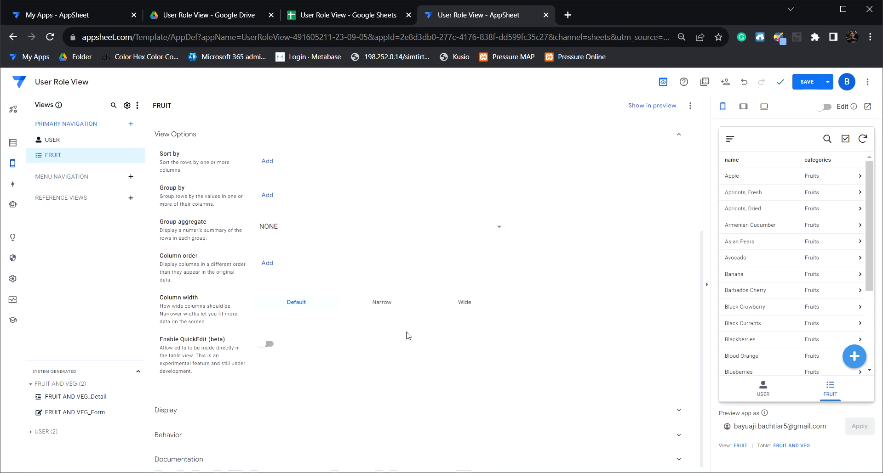
pyautogui.scroll(-5, 326, 343)
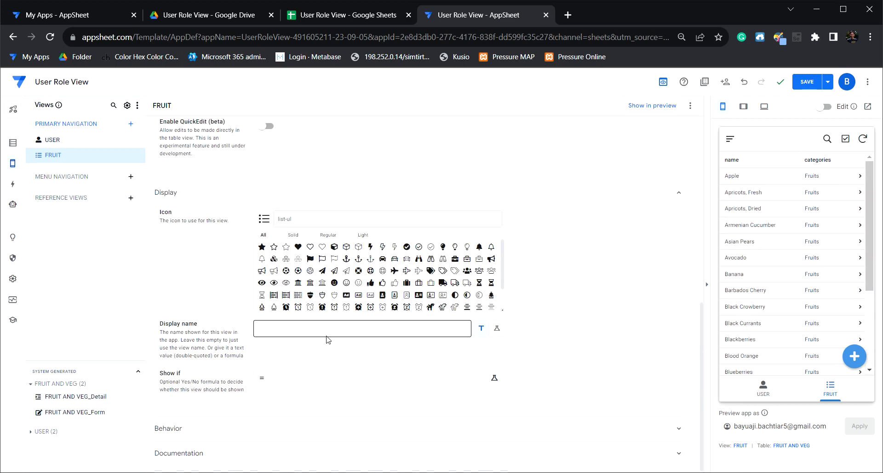
pyautogui.click(318, 222)
pyautogui.write('fr')
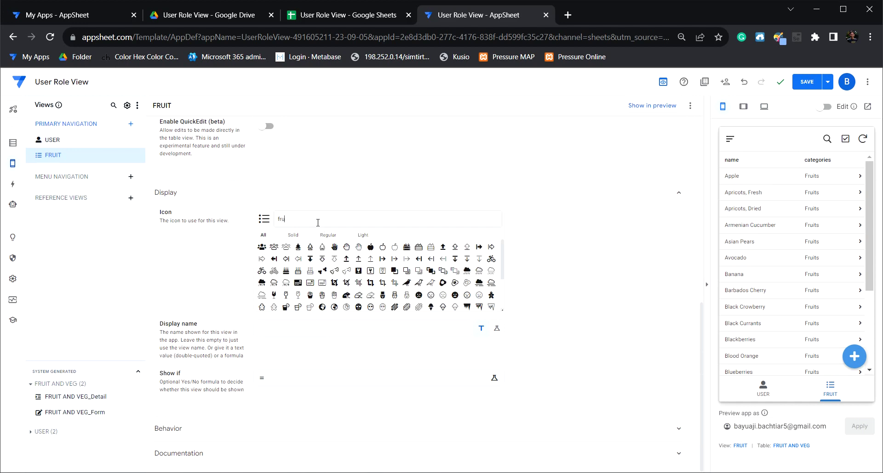
pyautogui.write('u')
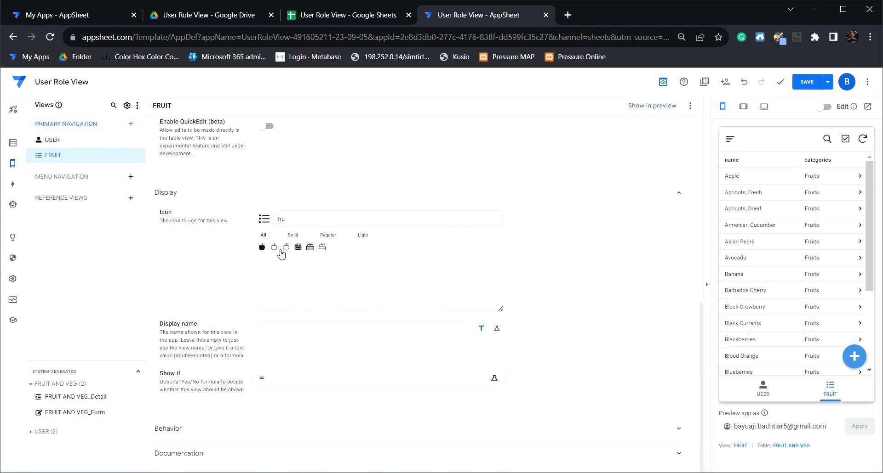
pyautogui.click(286, 249)
pyautogui.scroll(10, 485, 261)
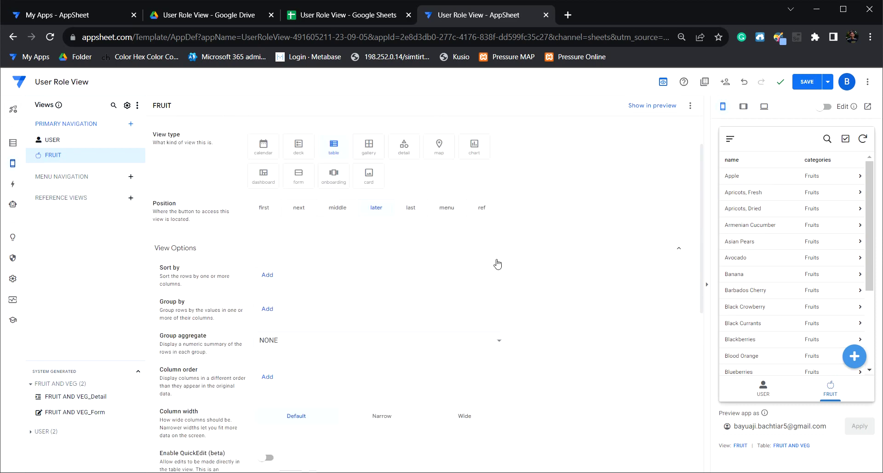
pyautogui.scroll(1, 497, 262)
pyautogui.scroll(-5, 533, 248)
pyautogui.scroll(-4, 506, 266)
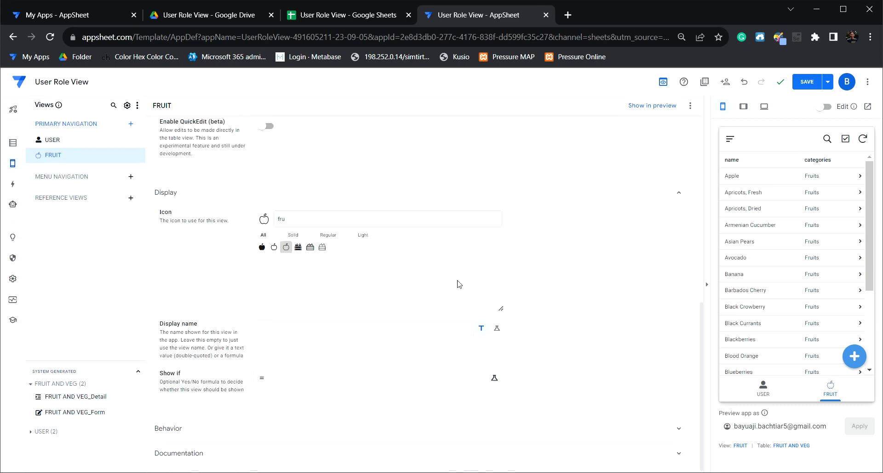
pyautogui.click(262, 248)
pyautogui.scroll(10, 496, 257)
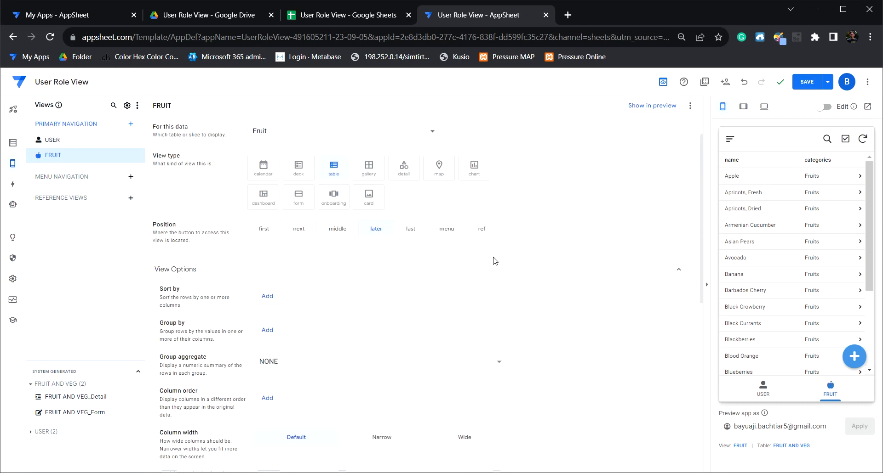
pyautogui.click(806, 82)
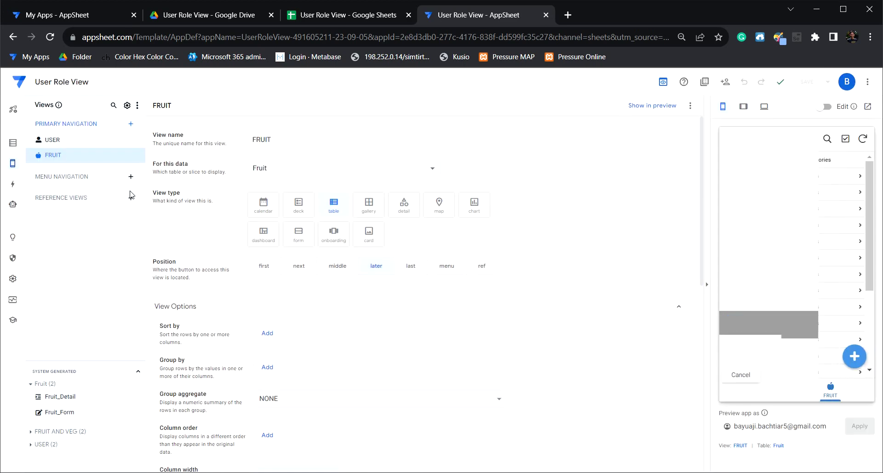
# Step: Duplicate the FRUIT view and rename the copy to VEGETABLE
pyautogui.click(139, 156)
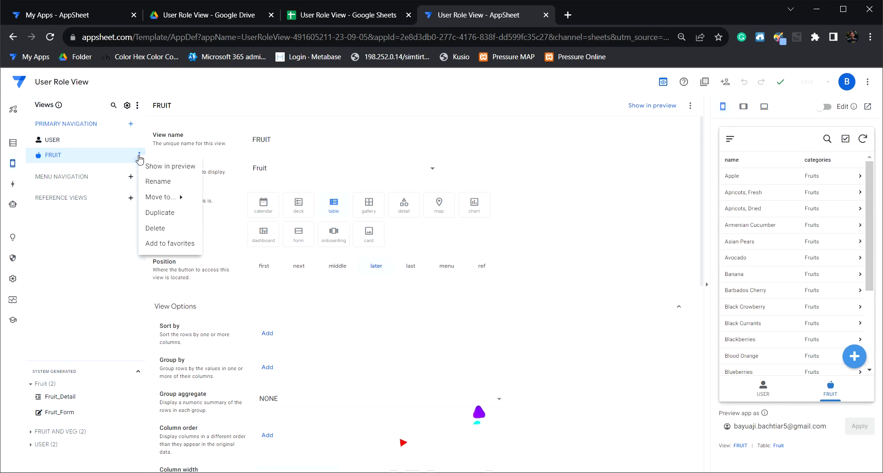
pyautogui.click(162, 212)
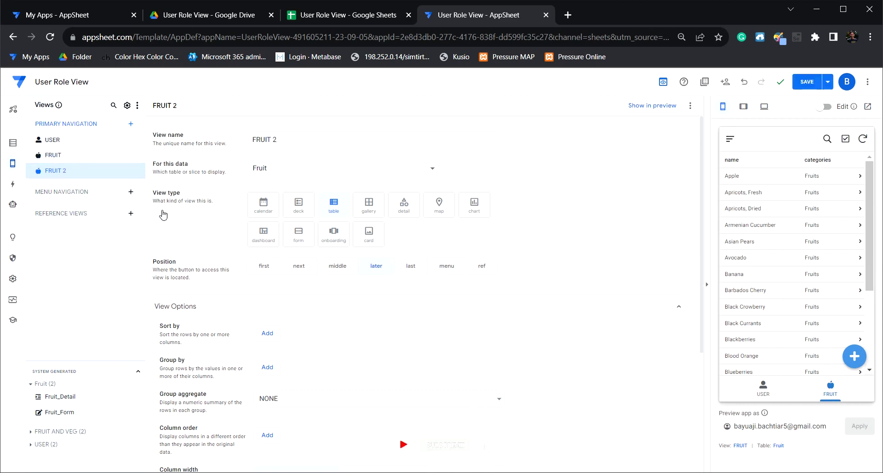
pyautogui.click(285, 140)
pyautogui.moveTo(284, 140); pyautogui.dragTo(223, 143)
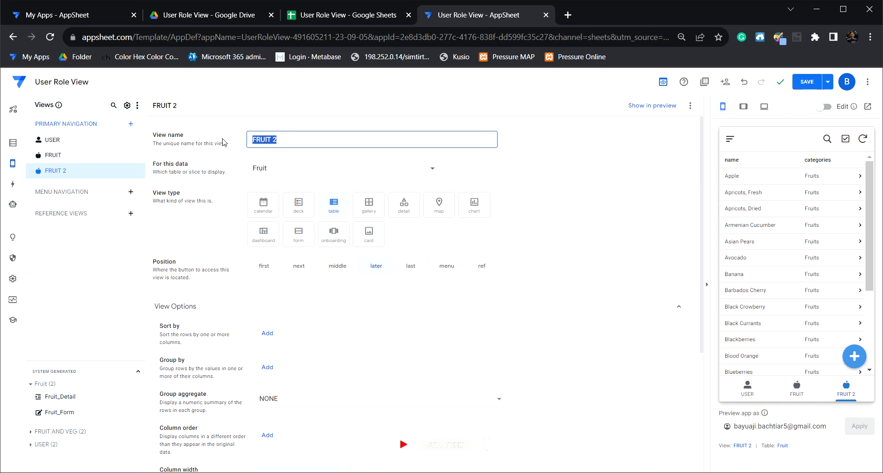
pyautogui.write('VEGETABLE')
# Step: Set the VEGETABLE view's data to the Vegetable slice
pyautogui.click(414, 169)
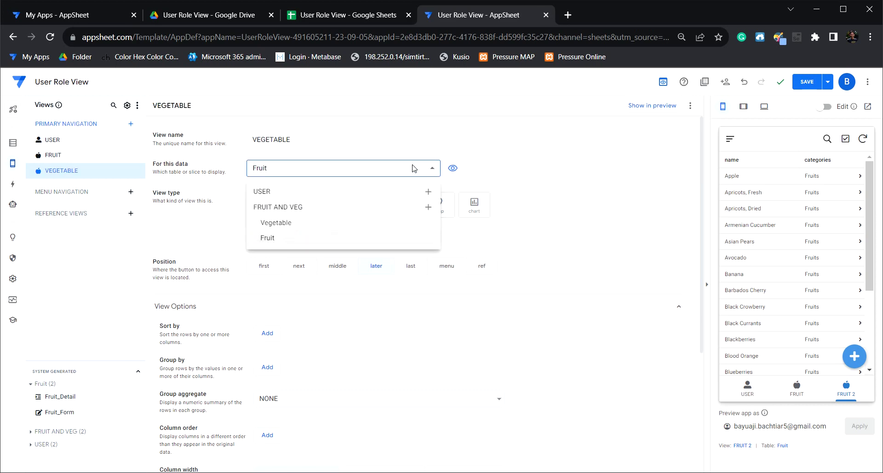
pyautogui.click(291, 225)
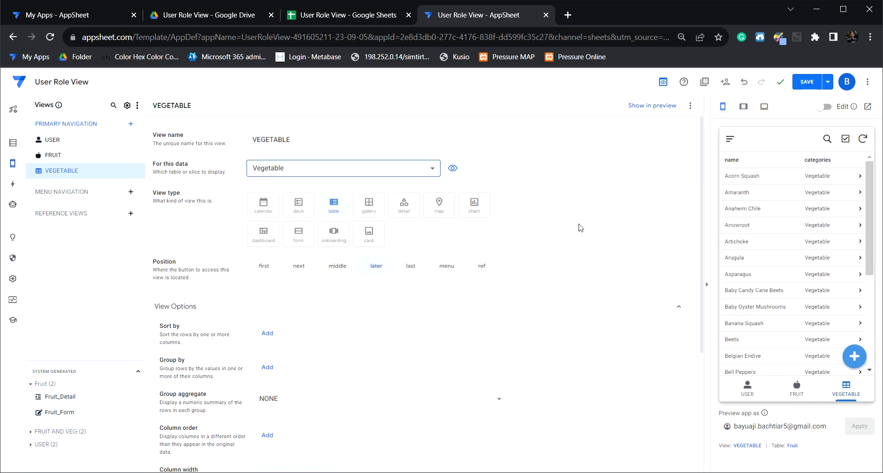
pyautogui.scroll(-4, 537, 304)
pyautogui.scroll(-1, 536, 307)
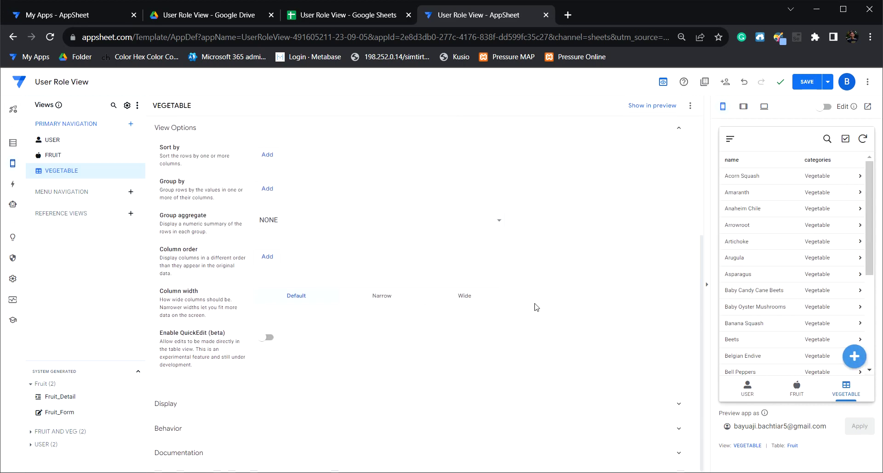
# Step: Give the VEGETABLE view a carrot icon, save, and show the USER list in the preview
pyautogui.click(344, 404)
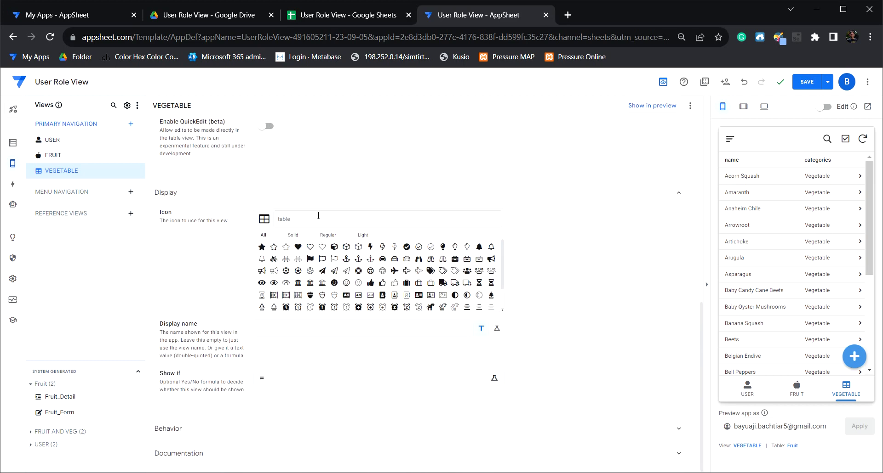
pyautogui.write('veg')
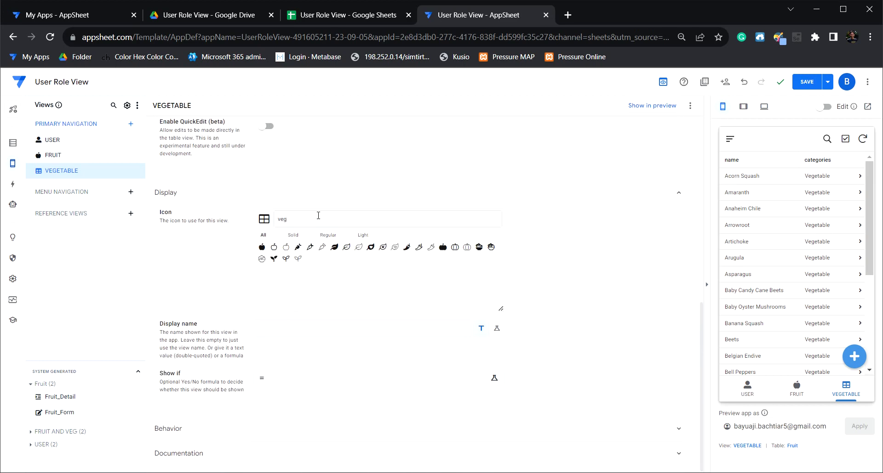
pyautogui.click(297, 248)
pyautogui.scroll(5, 538, 275)
pyautogui.scroll(5, 538, 275)
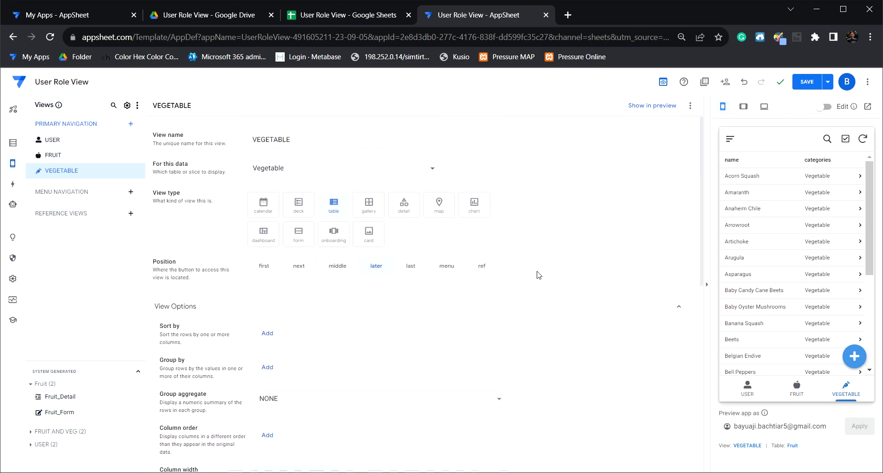
pyautogui.click(806, 82)
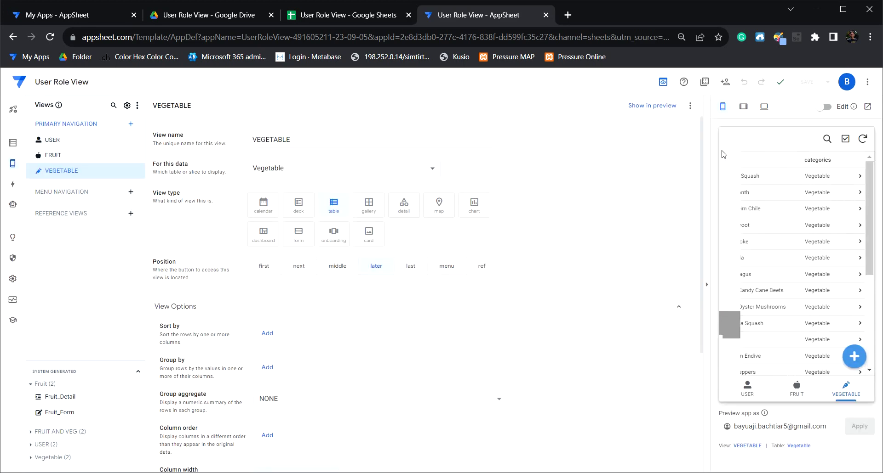
pyautogui.click(747, 394)
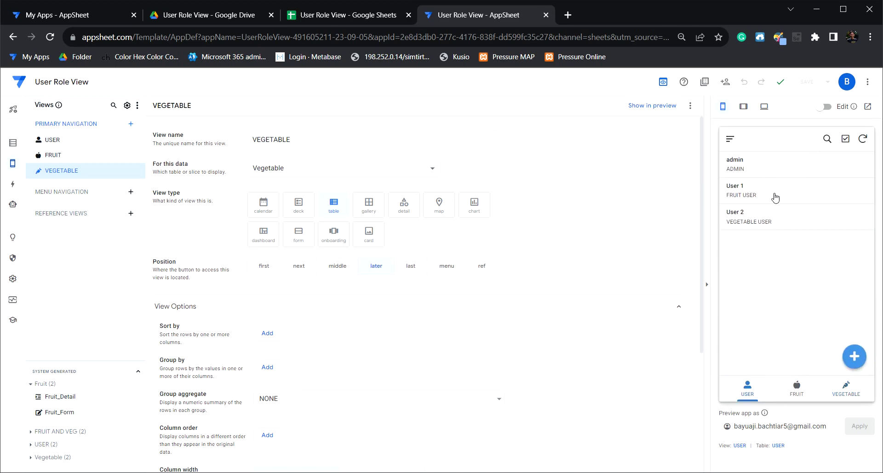
# Step: Move the USER view's position to the side menu and confirm it there in the preview
pyautogui.moveTo(53, 140)
pyautogui.click(85, 141)
pyautogui.click(433, 284)
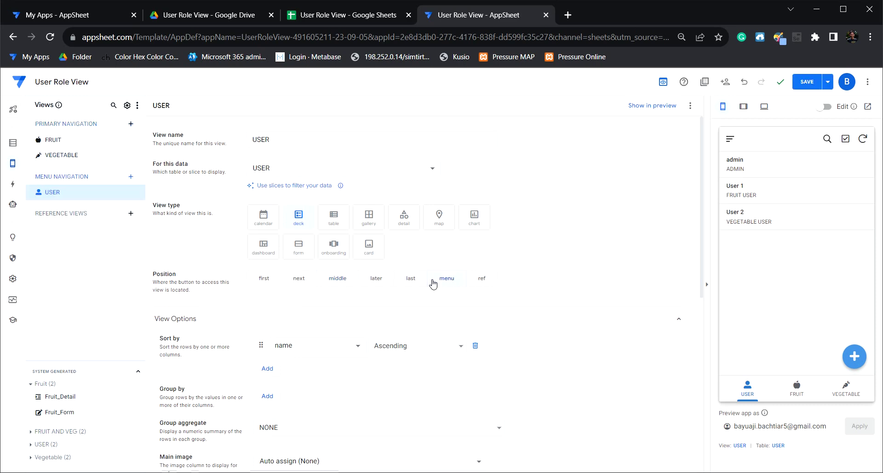
pyautogui.click(730, 139)
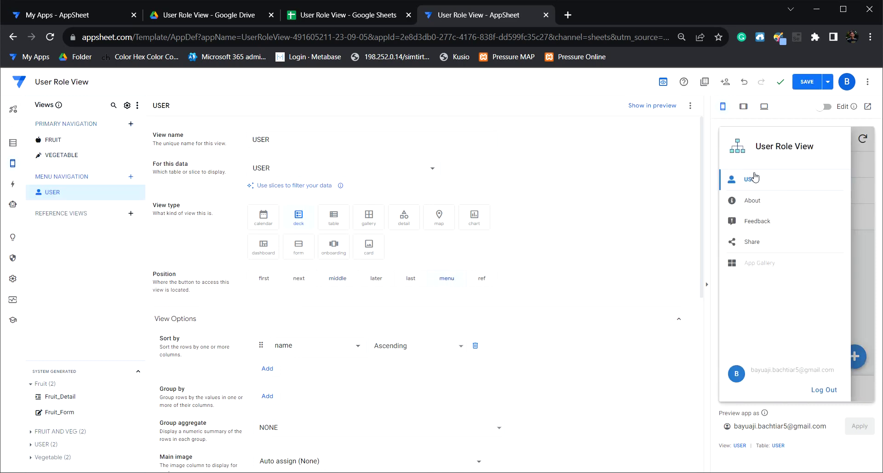
pyautogui.click(863, 265)
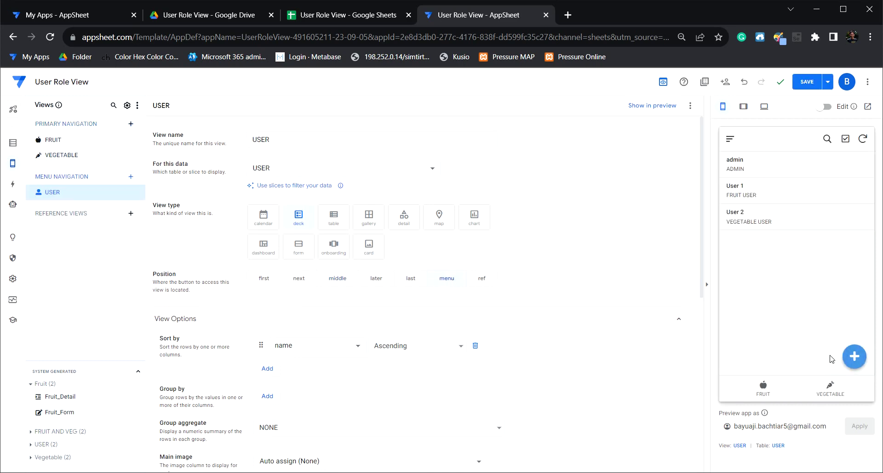
# Step: Check the FRUIT and VEGETABLE lists in the preview, then save the app
pyautogui.click(759, 395)
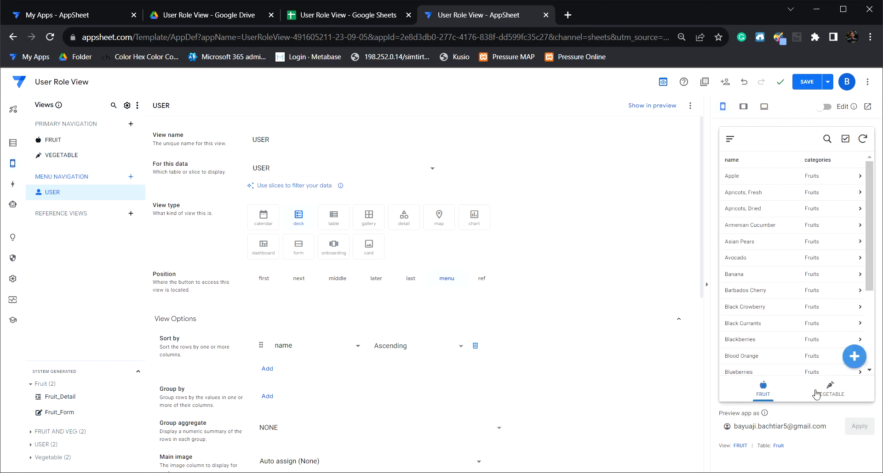
pyautogui.click(843, 397)
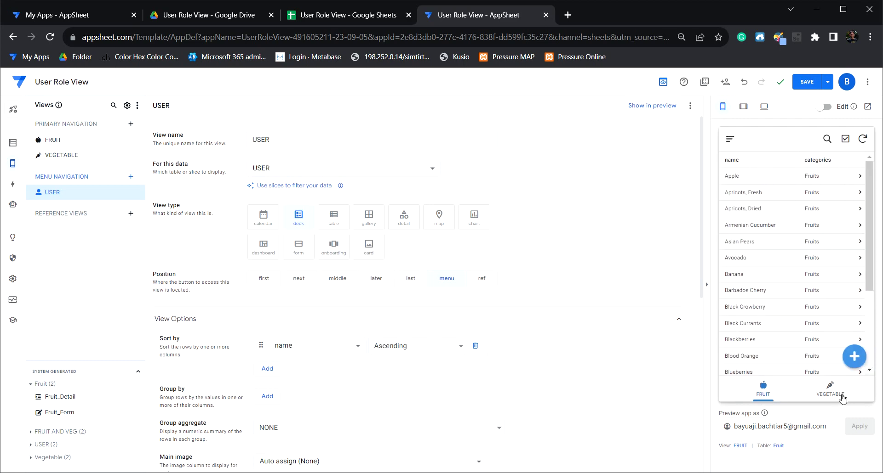
pyautogui.click(766, 396)
pyautogui.click(828, 395)
pyautogui.click(807, 82)
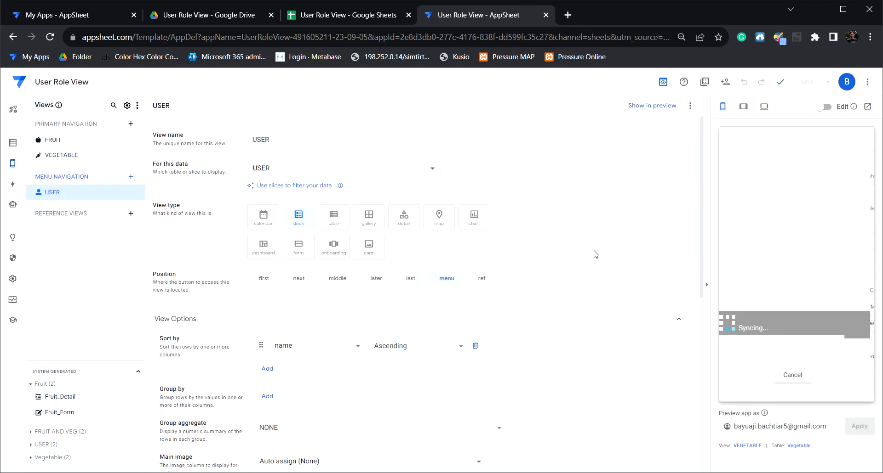
pyautogui.moveTo(53, 139)
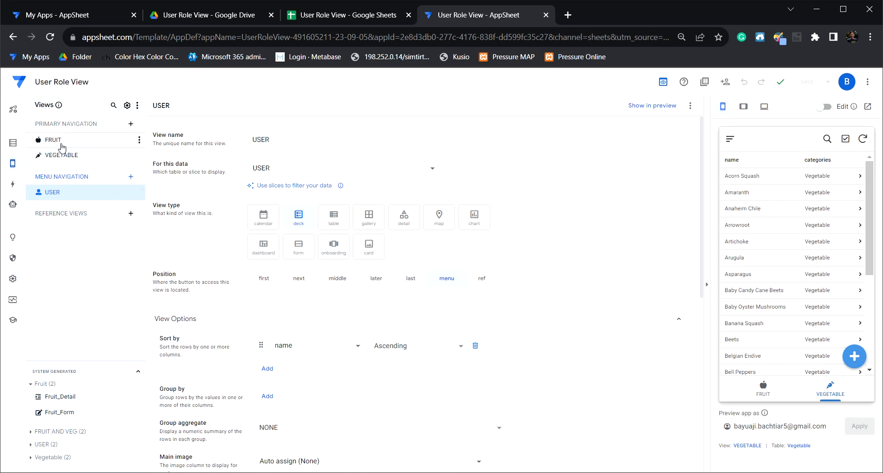
# Step: Open the FRUIT view's Display settings and its Show if expression editor
pyautogui.click(61, 146)
pyautogui.scroll(-4, 315, 308)
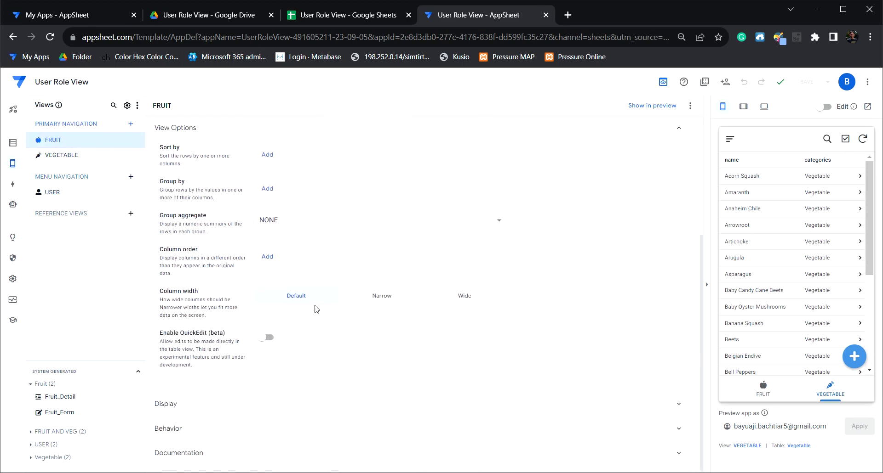
pyautogui.click(272, 416)
pyautogui.scroll(-4, 291, 380)
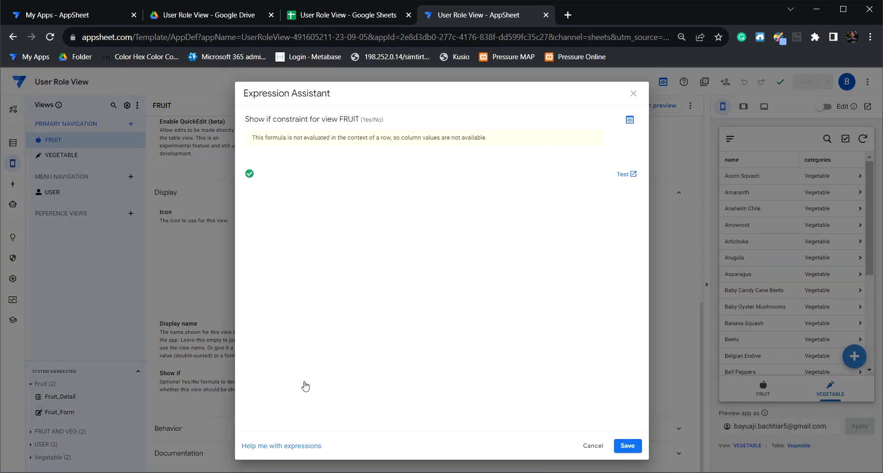
pyautogui.click(306, 381)
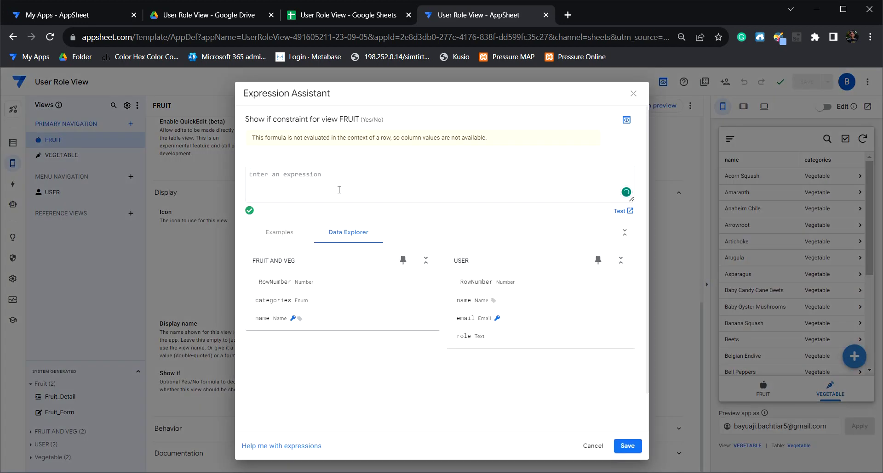
# Step: Enter lookup(useremail(),"USER","email","role")="" as the Show if condition
pyautogui.write('lookup')
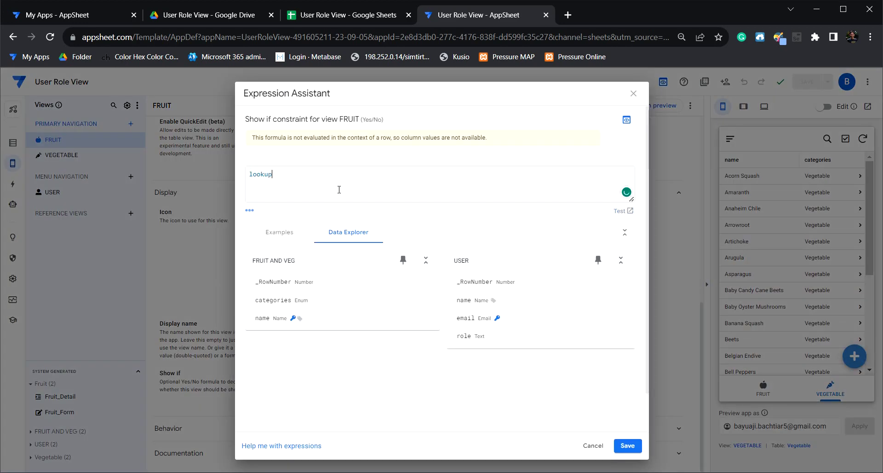
pyautogui.write('(usere')
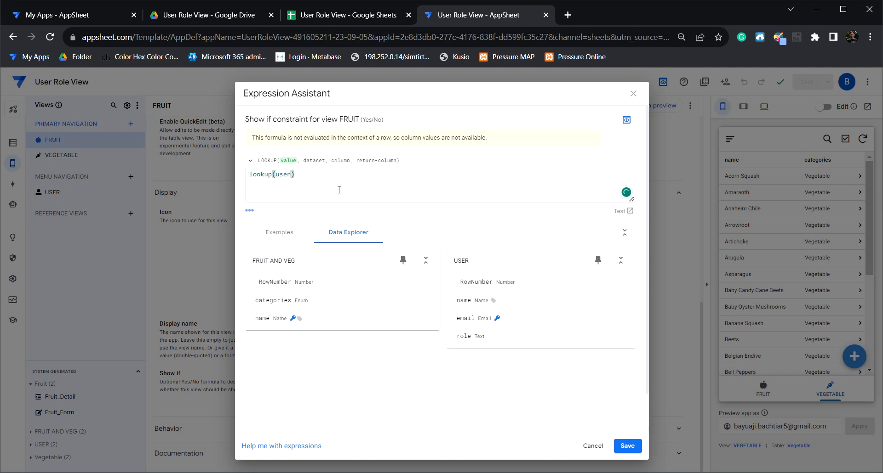
pyautogui.write('mail(')
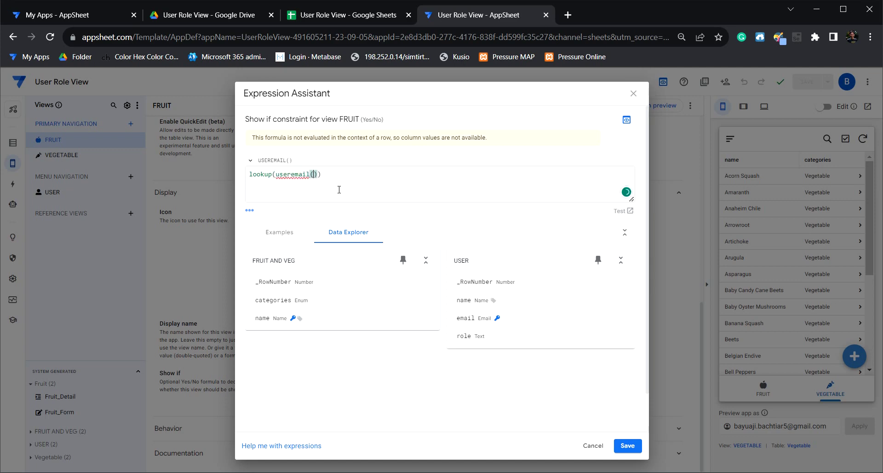
pyautogui.press('Right')
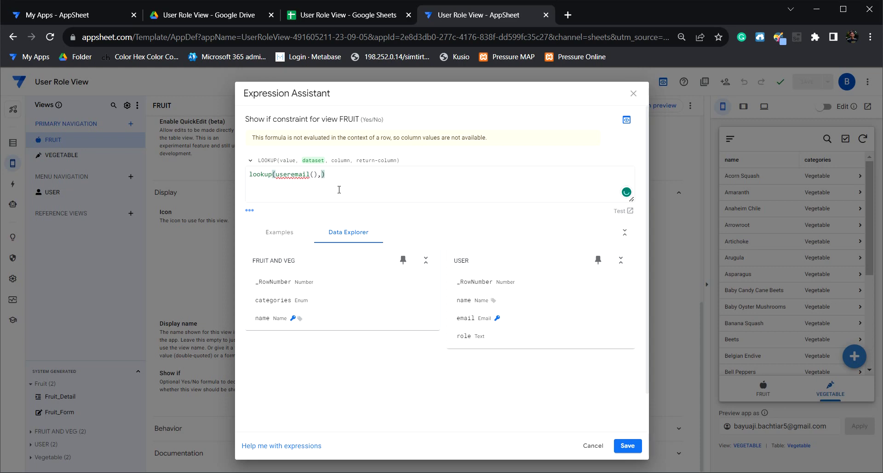
pyautogui.write('"u')
pyautogui.click(339, 191)
pyautogui.write(',"')
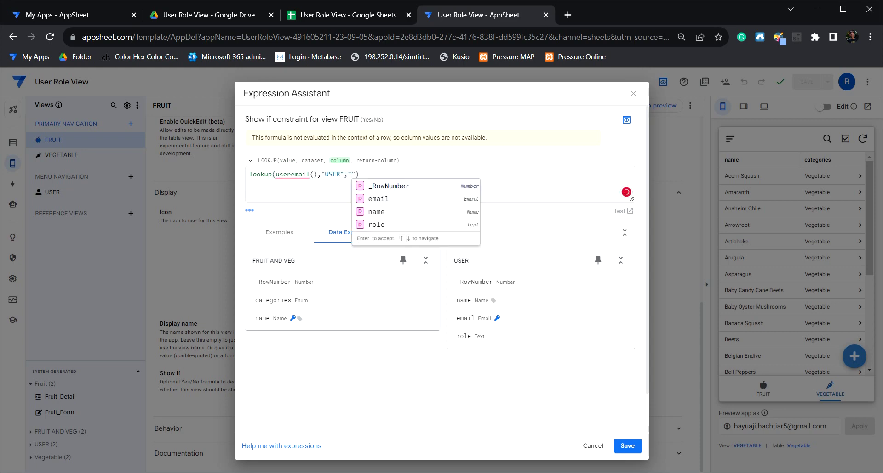
pyautogui.press('Down')
pyautogui.press('Return')
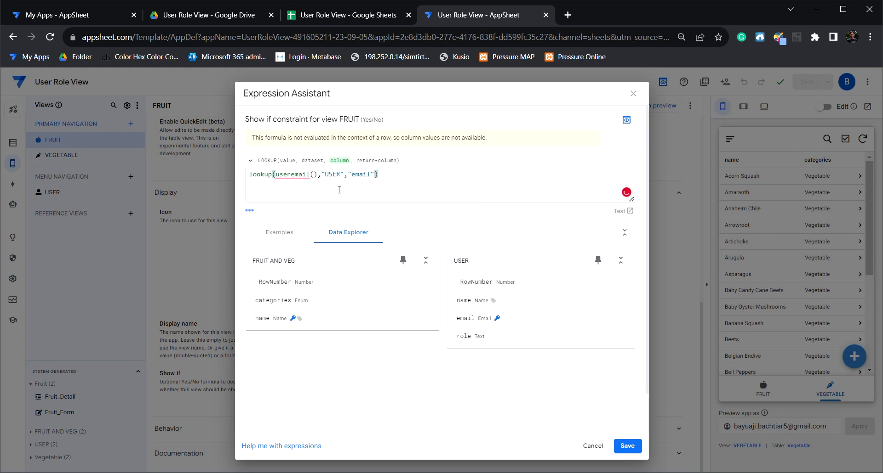
pyautogui.write(',"')
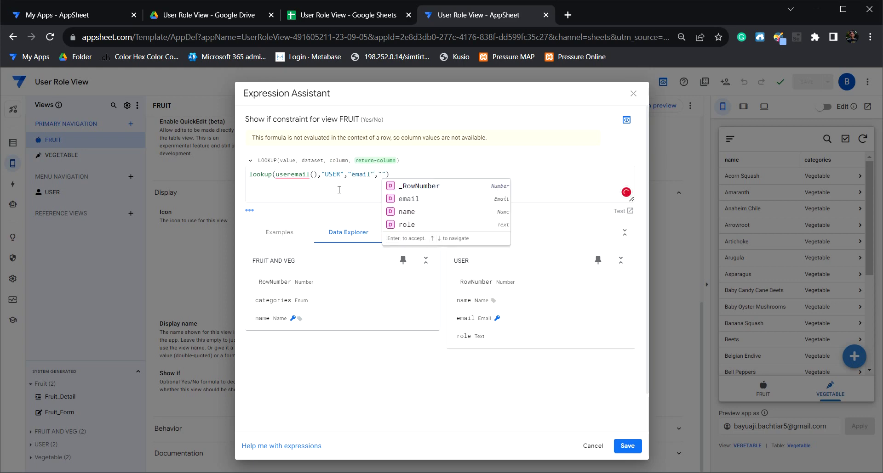
pyautogui.write('r')
pyautogui.press('Return')
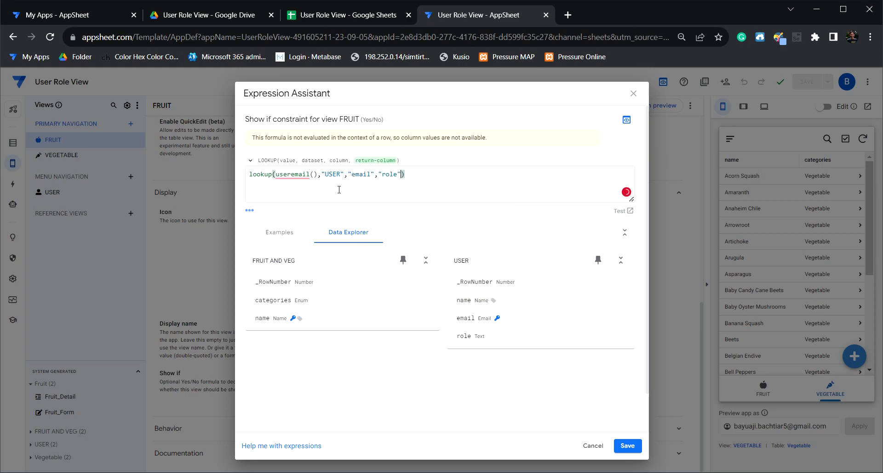
pyautogui.write(')=')
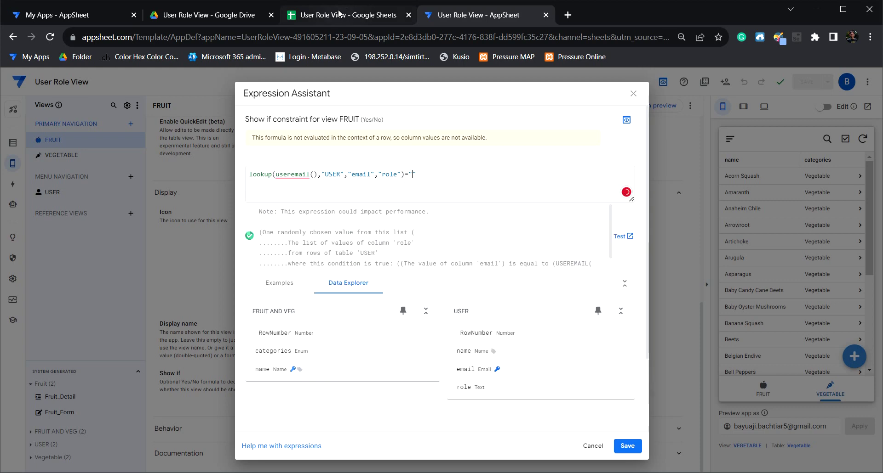
# Step: Compare the USER sheet's role column header in C1 with the formula's role column name
pyautogui.moveTo(340, 121); pyautogui.dragTo(363, 121)
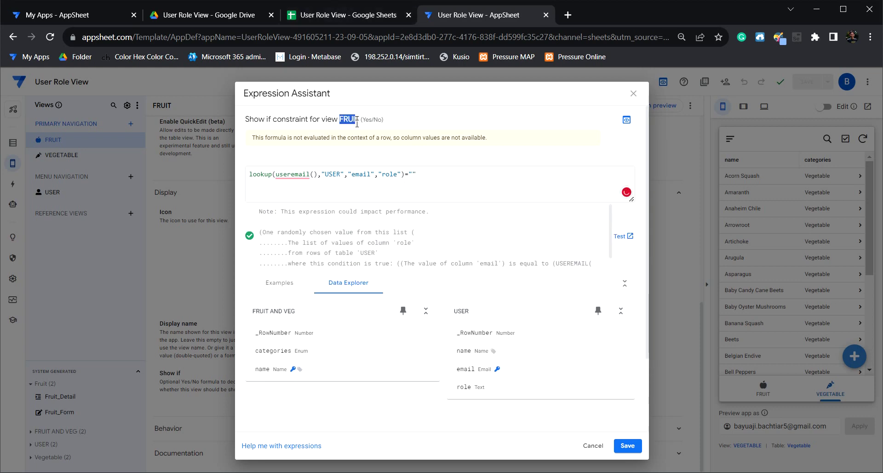
pyautogui.click(362, 19)
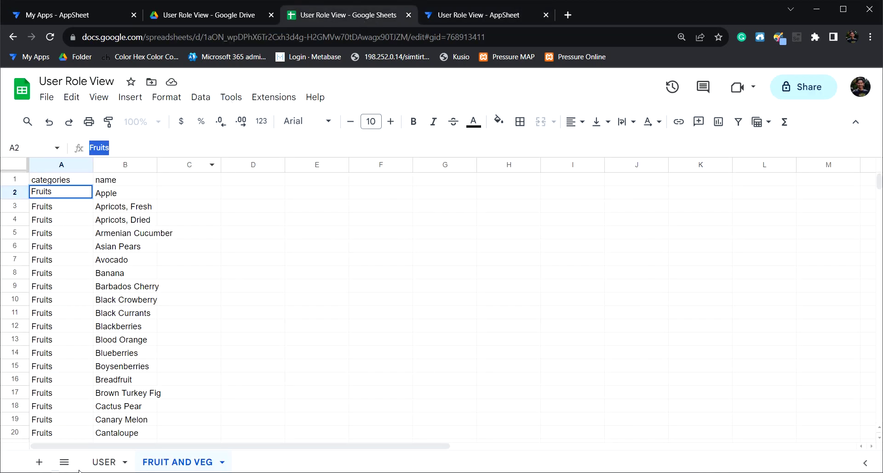
pyautogui.click(98, 463)
pyautogui.click(182, 183)
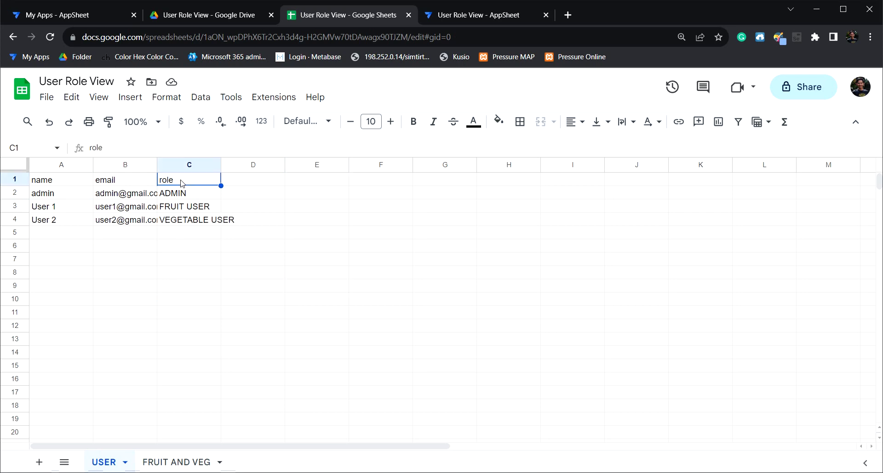
pyautogui.click(449, 17)
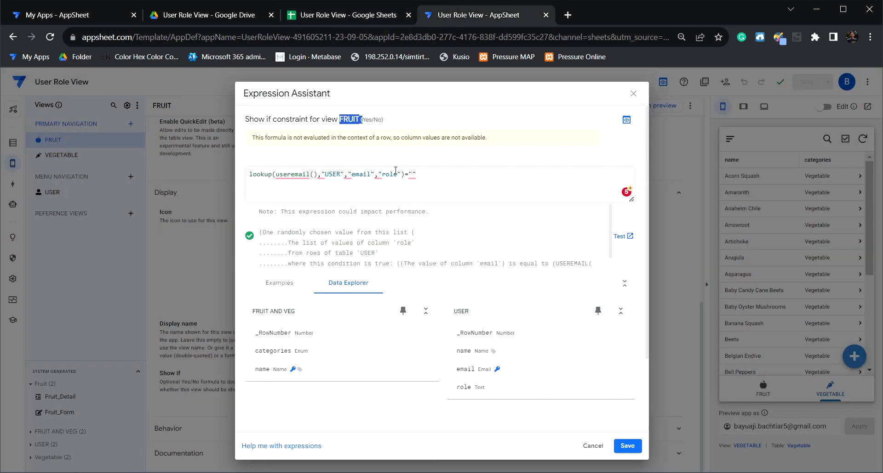
pyautogui.doubleClick(382, 174)
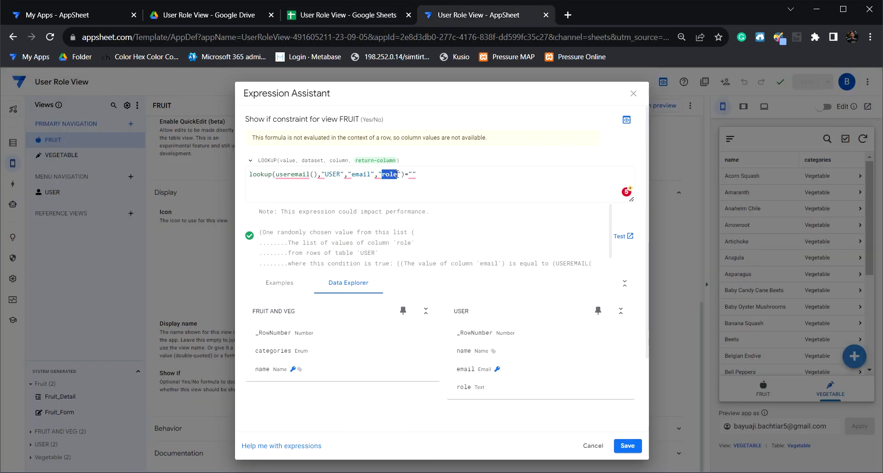
# Step: Copy the FRUIT USER value from cell C3 of the USER sheet
pyautogui.click(369, 15)
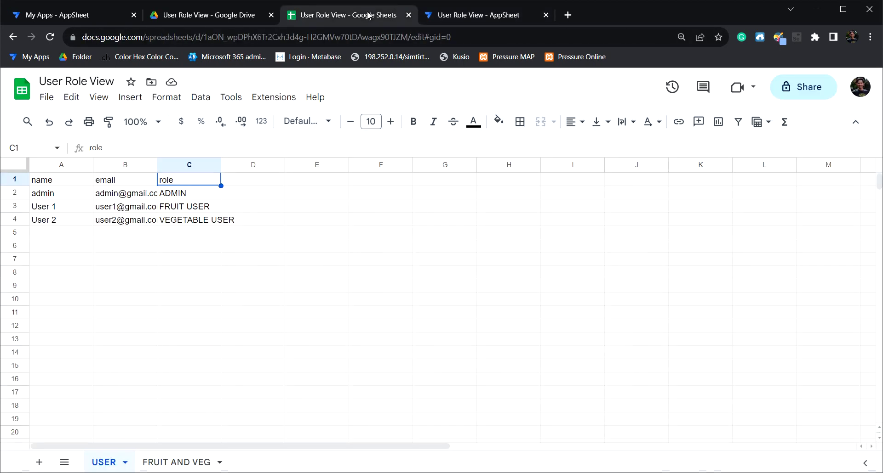
pyautogui.click(203, 207)
pyautogui.moveTo(131, 148); pyautogui.dragTo(81, 144)
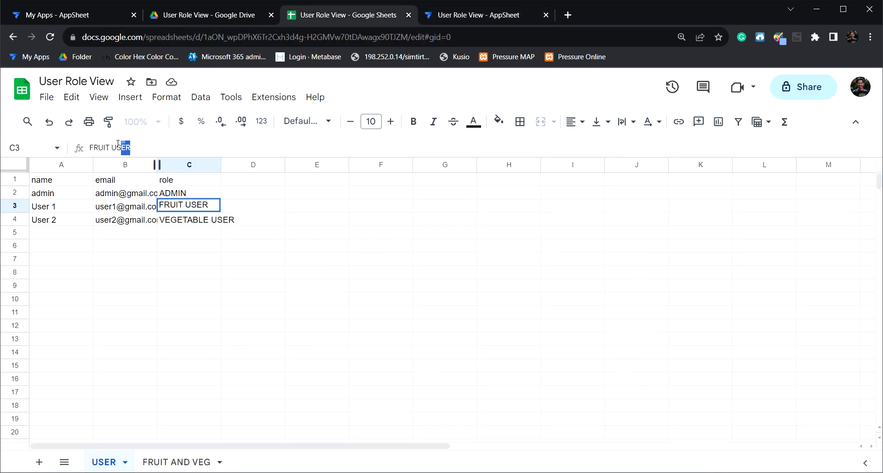
pyautogui.rightClick(100, 150)
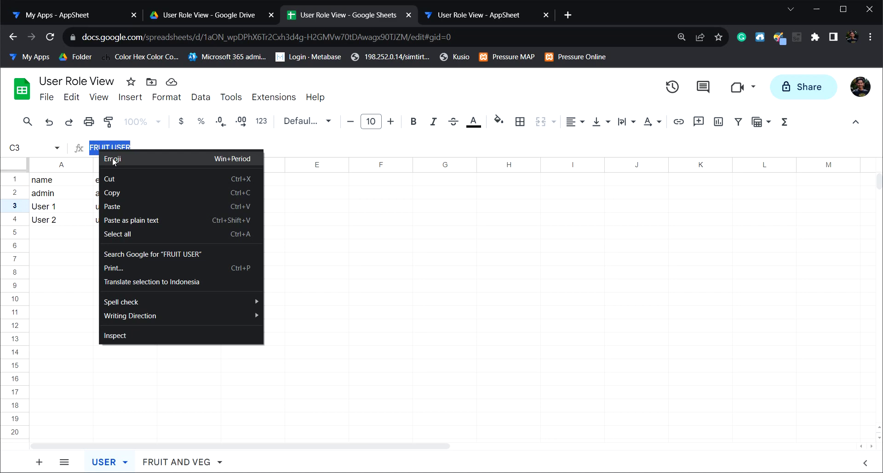
pyautogui.click(128, 192)
# Step: Paste FRUIT USER between the quotes so the condition compares the role to "FRUIT USER"
pyautogui.click(454, 15)
pyautogui.moveTo(412, 175)
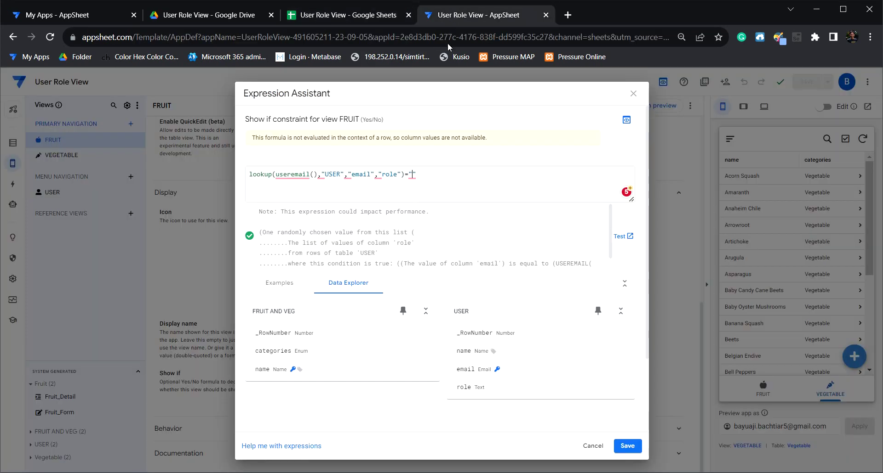
pyautogui.rightClick(411, 175)
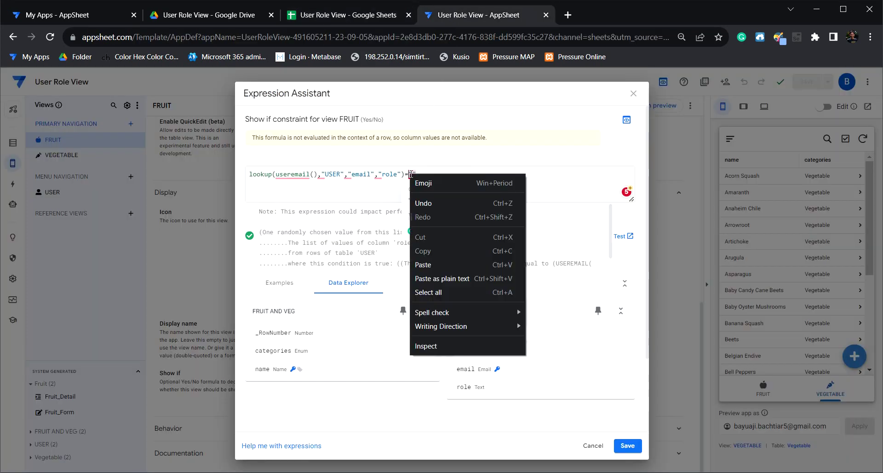
pyautogui.click(439, 171)
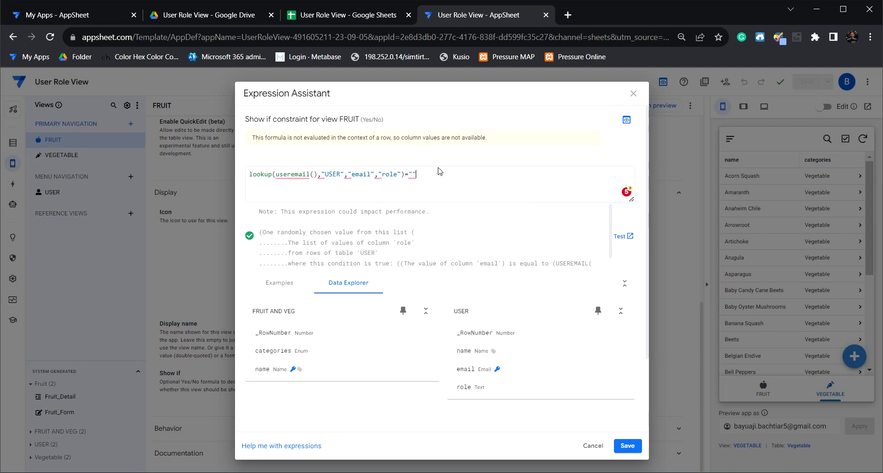
pyautogui.rightClick(414, 174)
pyautogui.click(453, 263)
# Step: Prefix the condition with OR( and add a comma plus a copy of it on line 2
pyautogui.write('OR(')
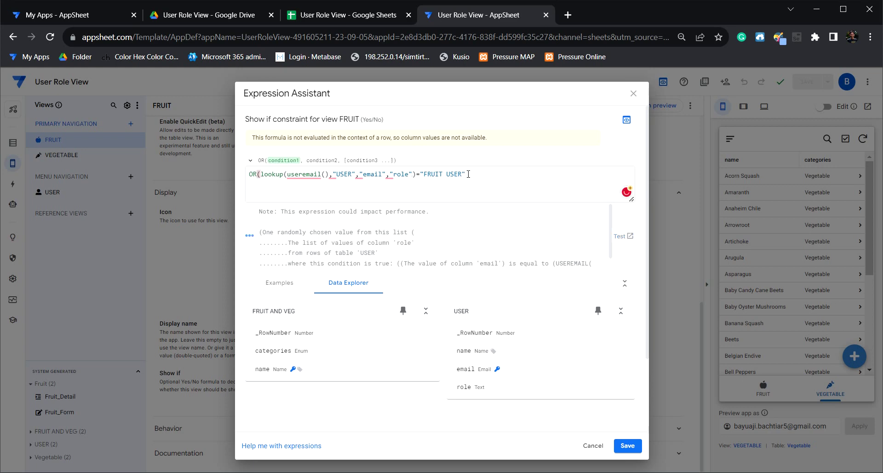
pyautogui.moveTo(468, 174); pyautogui.dragTo(260, 175)
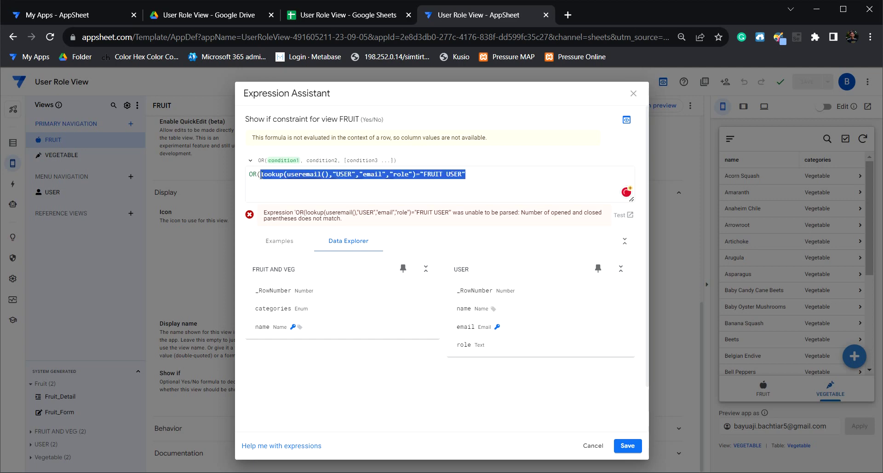
pyautogui.rightClick(269, 180)
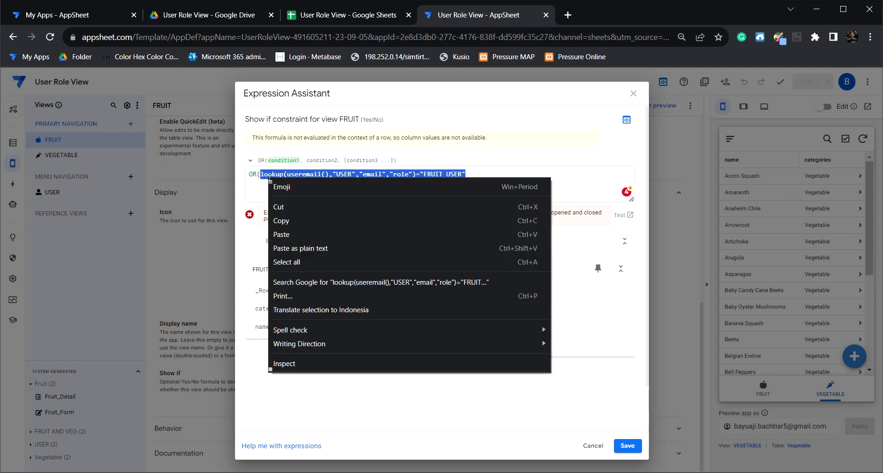
pyautogui.click(296, 214)
pyautogui.click(489, 174)
pyautogui.write(',')
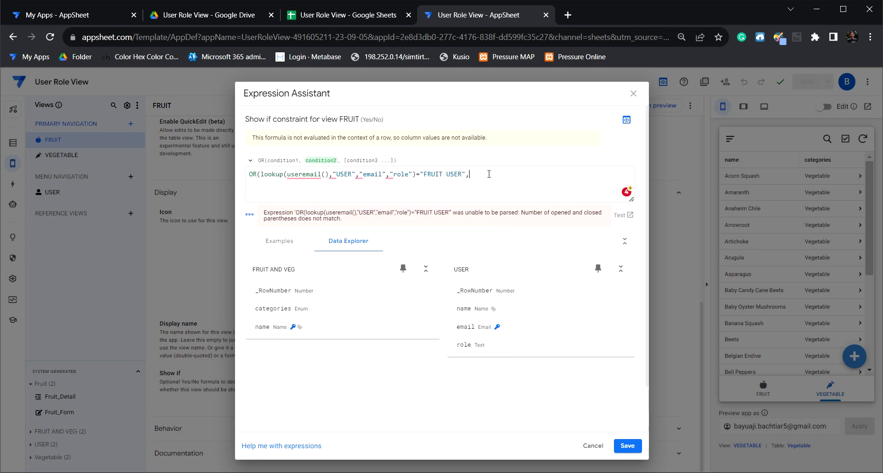
pyautogui.press('Return')
pyautogui.hotkey('ctrl', 'v')
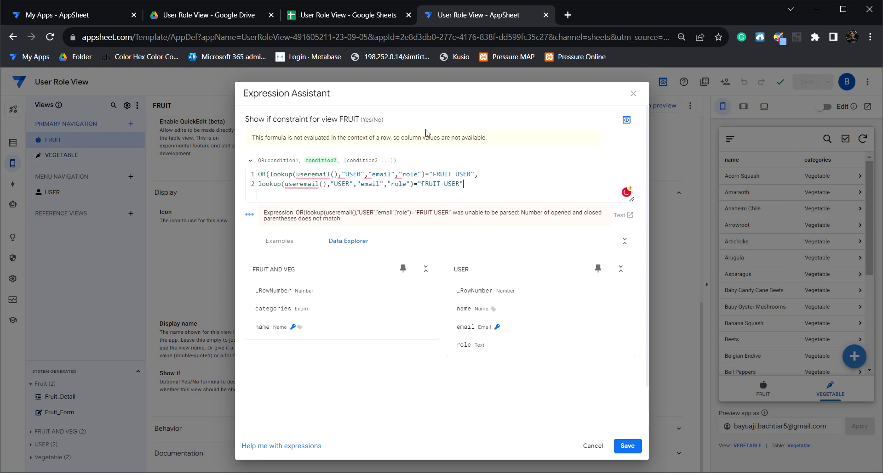
# Step: Replace FRUIT USER on line 2 with ADMIN copied from cell C2, close the OR, and save
pyautogui.click(345, 15)
pyautogui.click(199, 197)
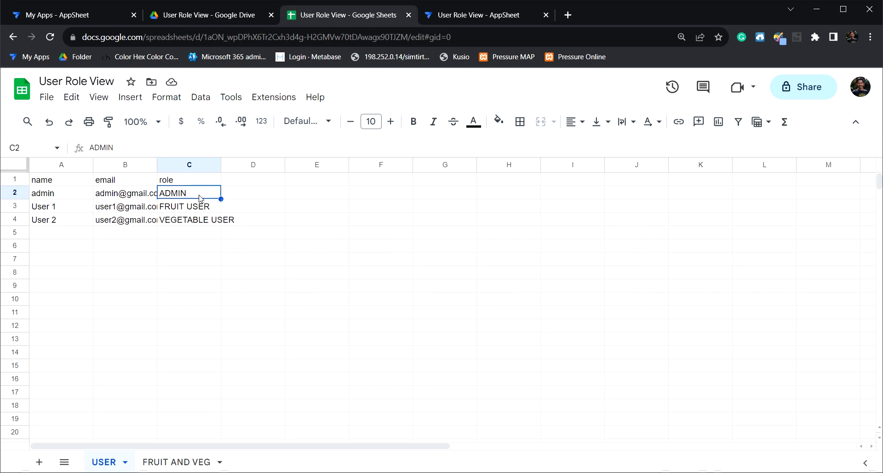
pyautogui.rightClick(86, 145)
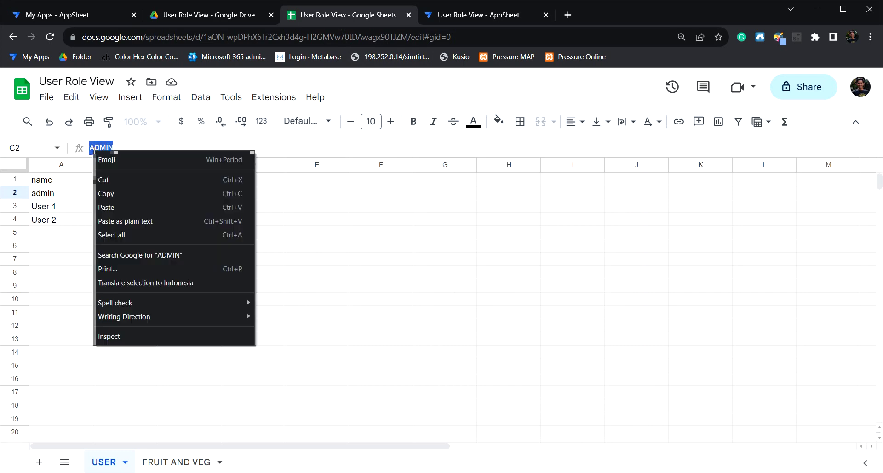
pyautogui.click(177, 188)
pyautogui.click(443, 21)
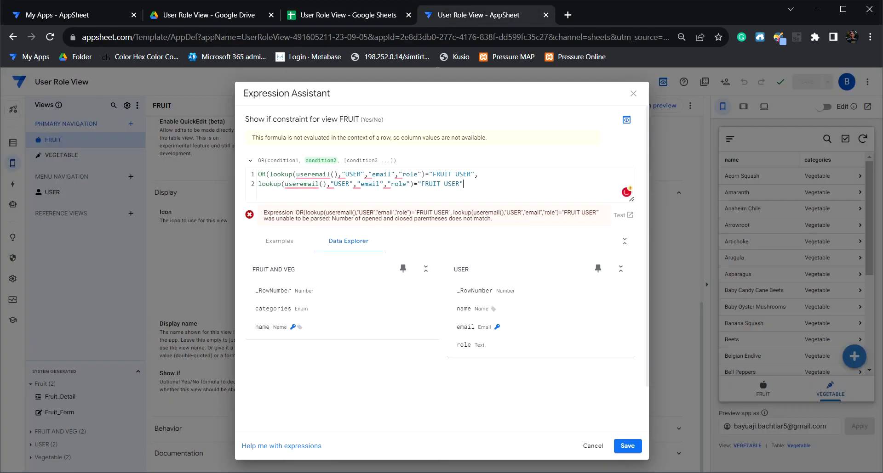
pyautogui.moveTo(459, 184); pyautogui.dragTo(423, 183)
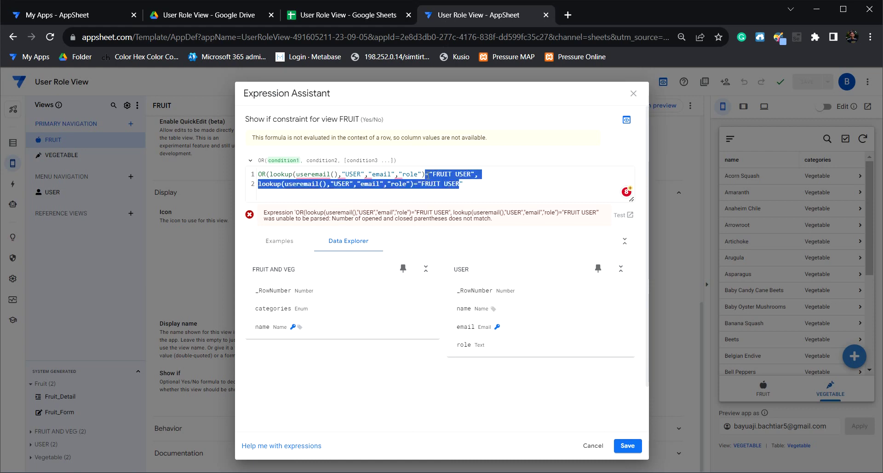
pyautogui.rightClick(423, 184)
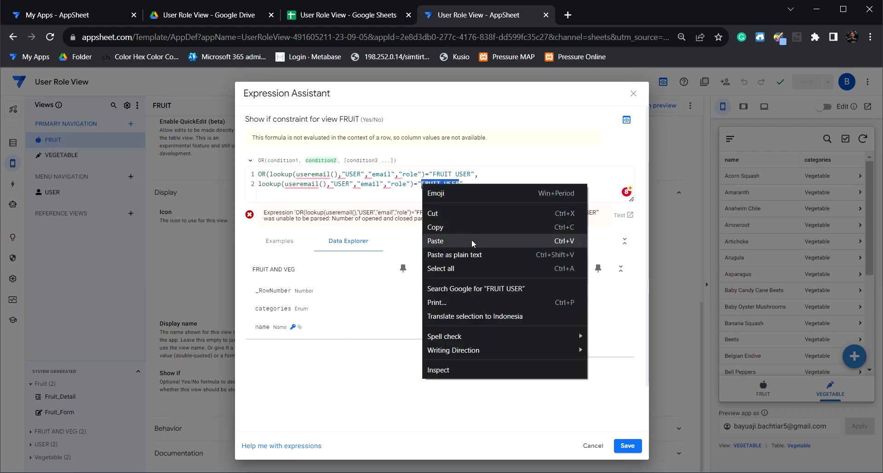
pyautogui.click(441, 240)
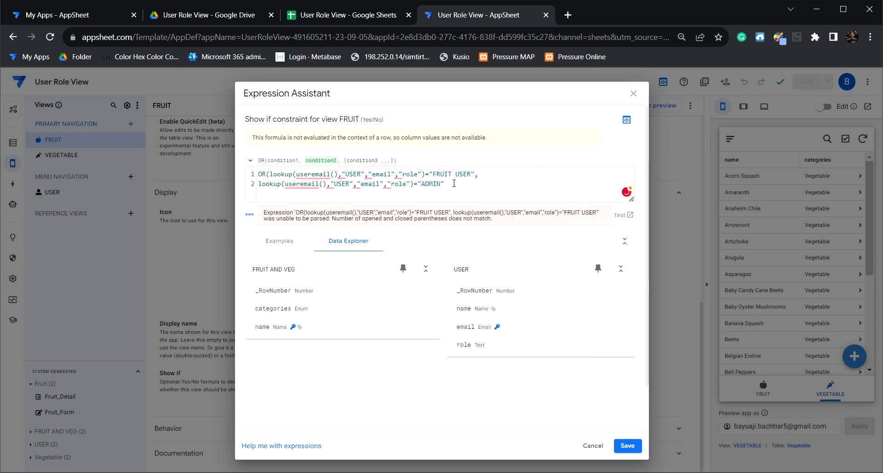
pyautogui.write(')')
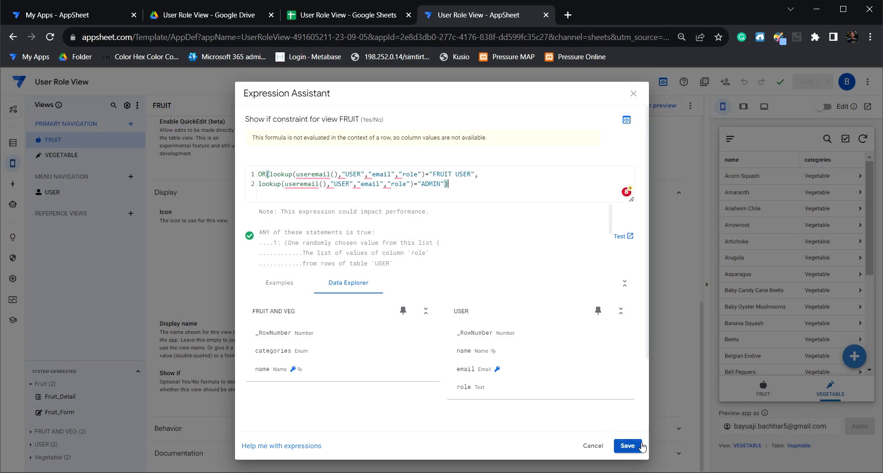
pyautogui.click(628, 447)
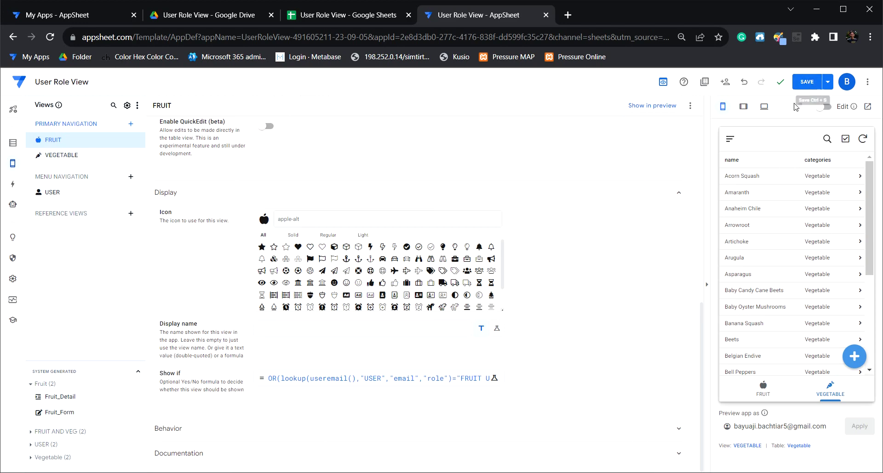
# Step: Save the app changes so the preview shows only VEGETABLE, then return to the User Role View sheet
pyautogui.moveTo(825, 430); pyautogui.dragTo(737, 426)
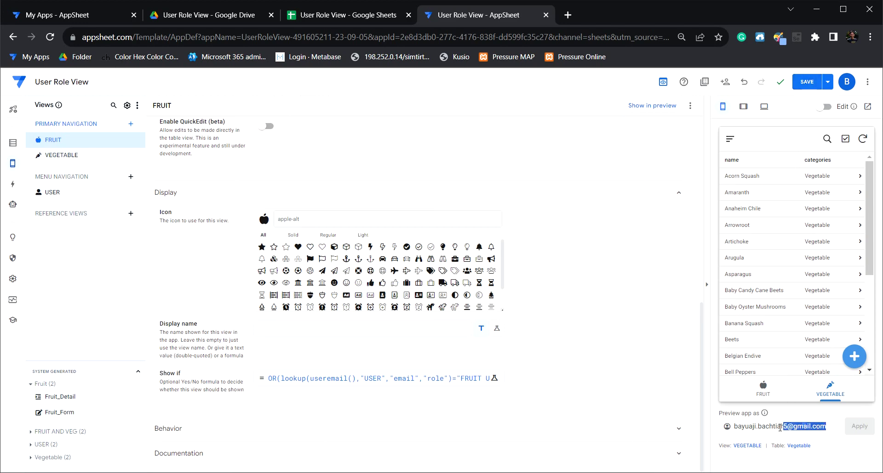
pyautogui.click(807, 82)
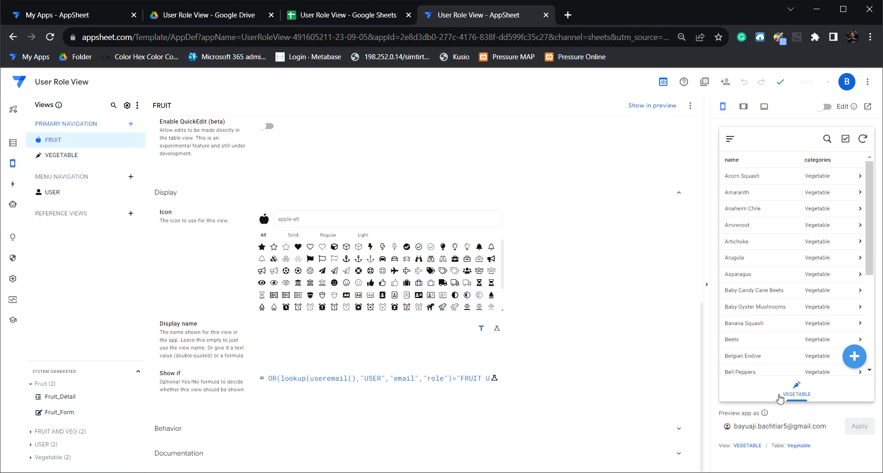
pyautogui.tripleClick(750, 429)
pyautogui.click(661, 388)
pyautogui.click(361, 18)
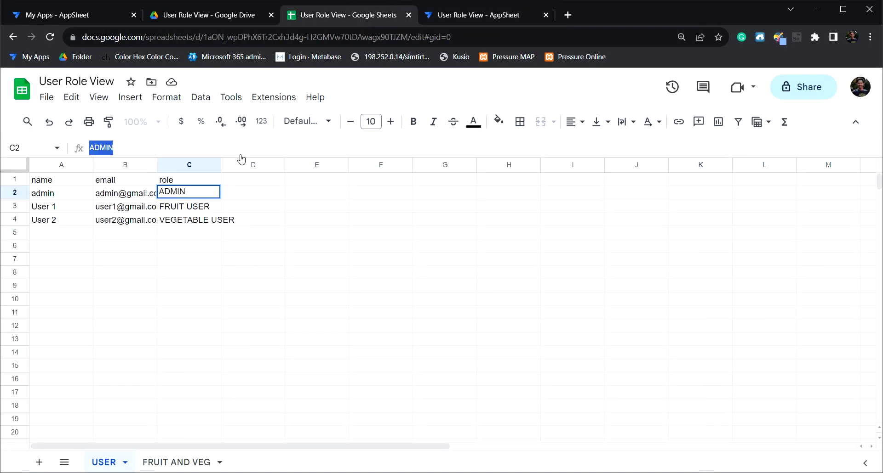
# Step: Copy the FRUIT USER's e-mail from cell B3 and go back to the AppSheet editor
pyautogui.click(112, 211)
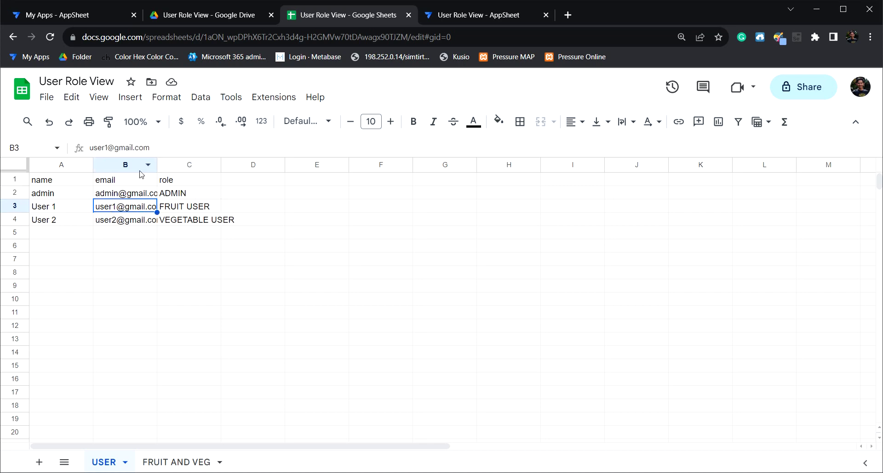
pyautogui.moveTo(169, 146); pyautogui.dragTo(83, 142)
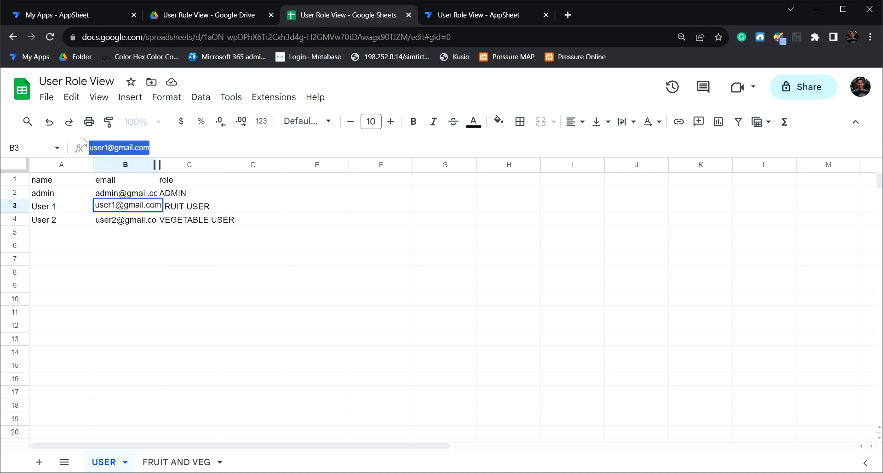
pyautogui.rightClick(116, 148)
pyautogui.click(160, 193)
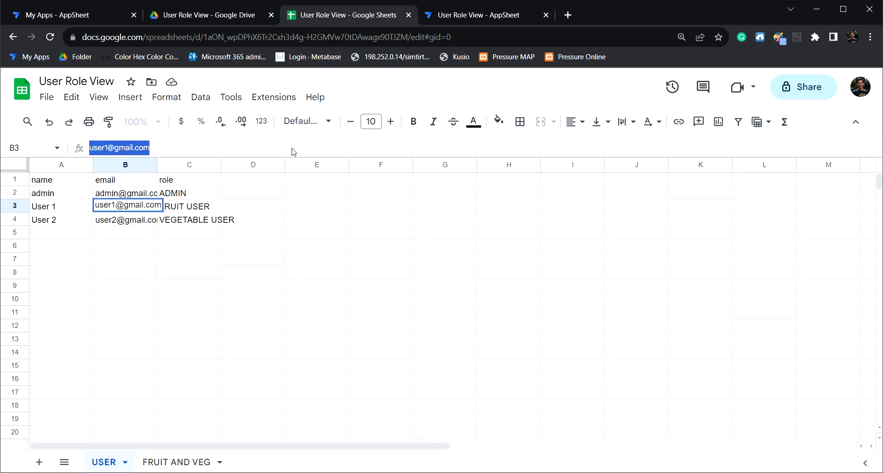
pyautogui.click(479, 16)
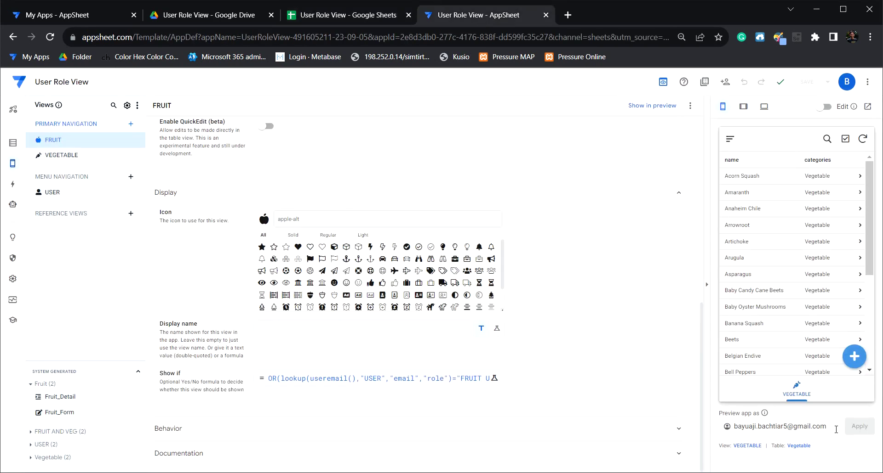
# Step: Preview the app as the FRUIT USER by pasting their e-mail into Preview app as
pyautogui.moveTo(834, 427); pyautogui.dragTo(722, 427)
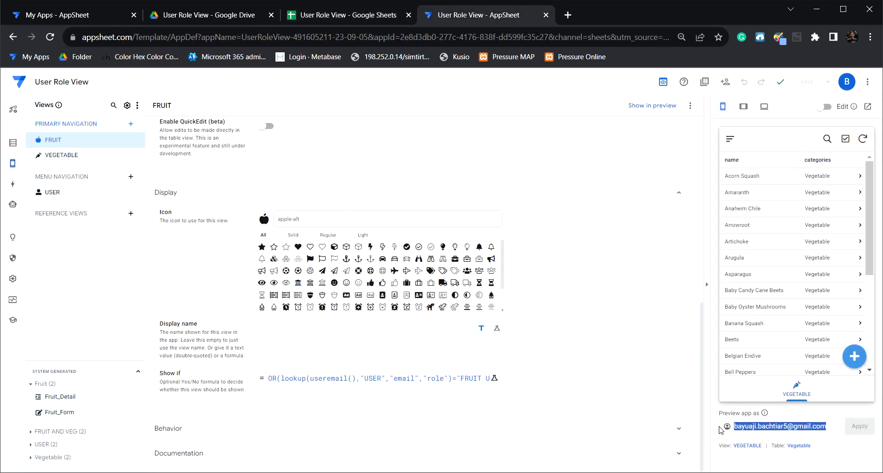
pyautogui.hotkey('ctrl', 'v')
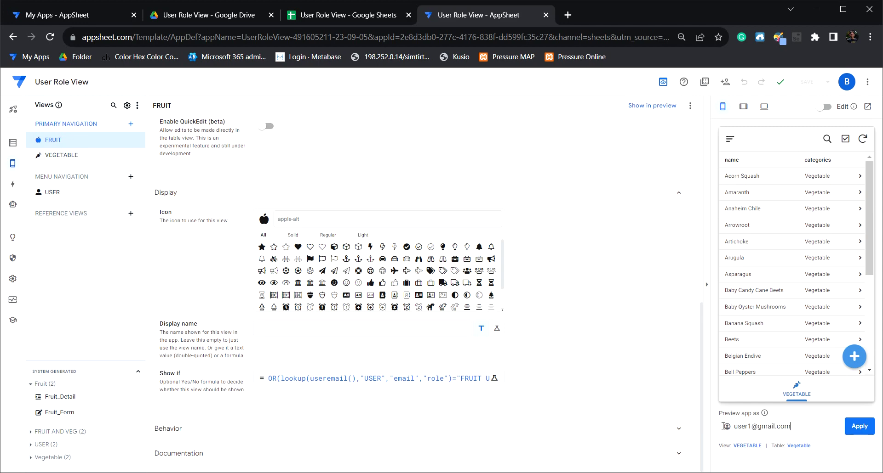
pyautogui.click(859, 427)
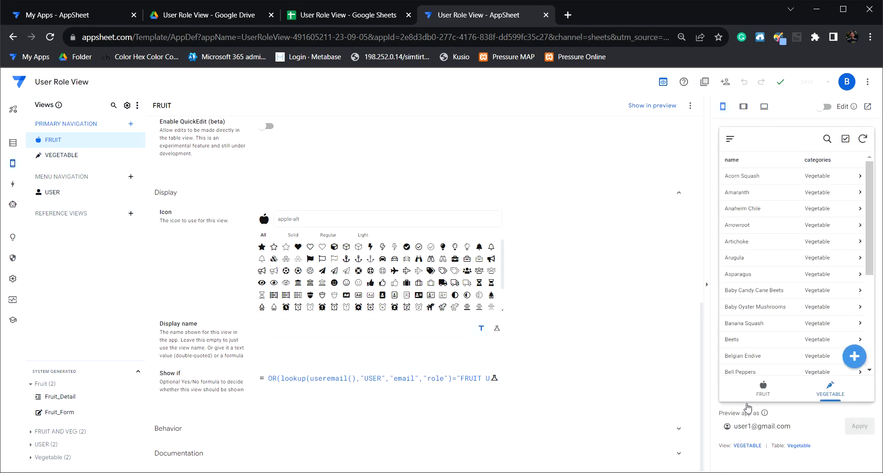
# Step: Copy the FRUIT view's Show if formula unchanged, then select the VEGETABLE view
pyautogui.click(409, 379)
pyautogui.moveTo(455, 185); pyautogui.dragTo(316, 171)
pyautogui.rightClick(316, 172)
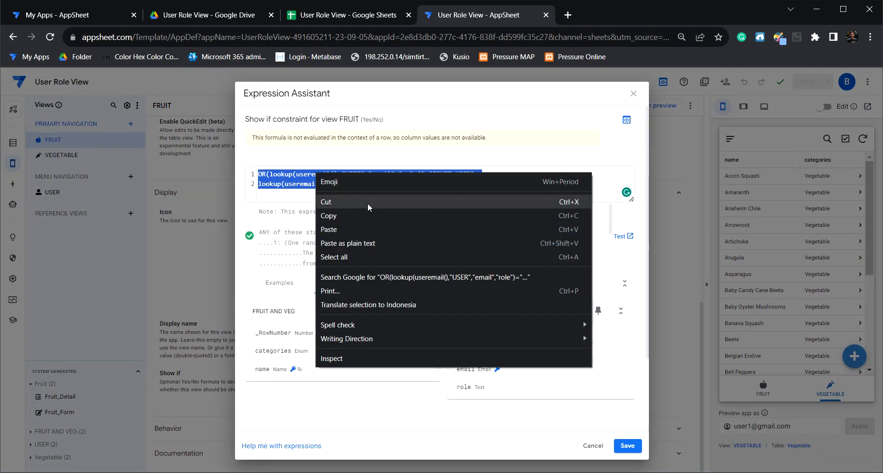
pyautogui.click(366, 214)
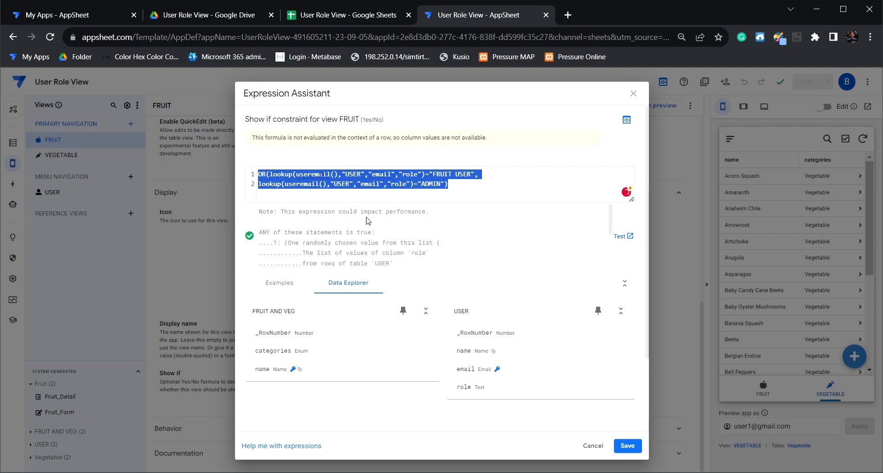
pyautogui.click(595, 447)
pyautogui.moveTo(83, 155)
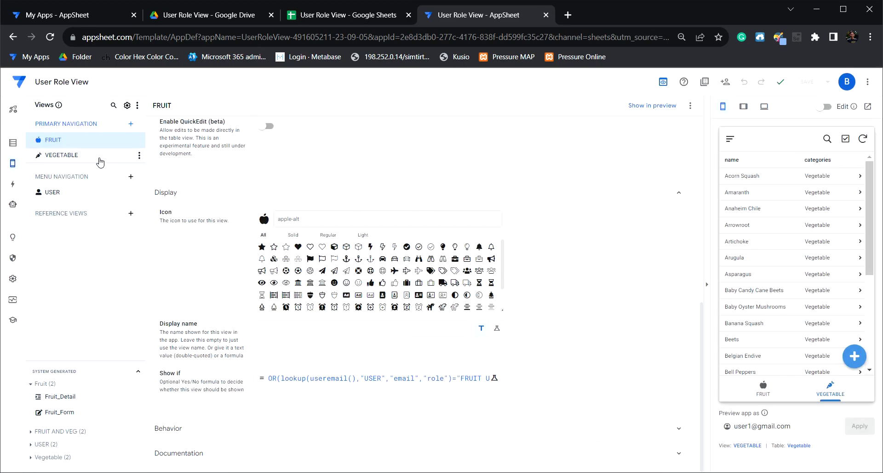
pyautogui.click(100, 163)
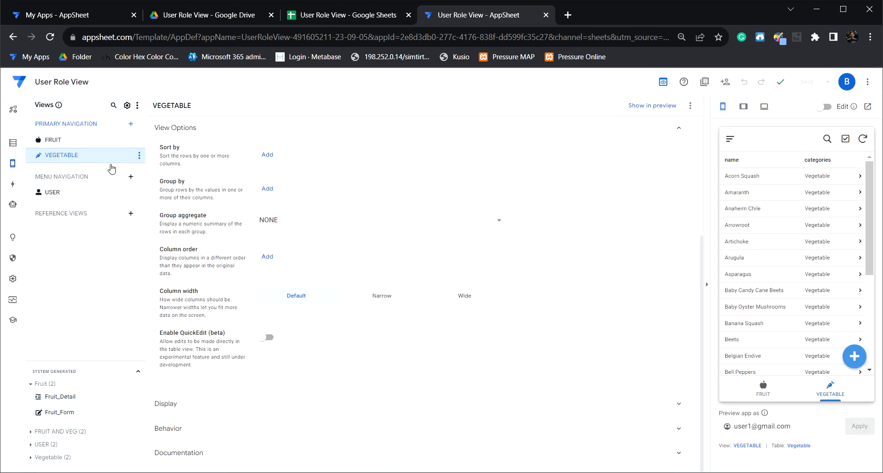
# Step: Paste the copied OR lookup formula into the VEGETABLE view's Show if expression
pyautogui.click(305, 404)
pyautogui.click(329, 380)
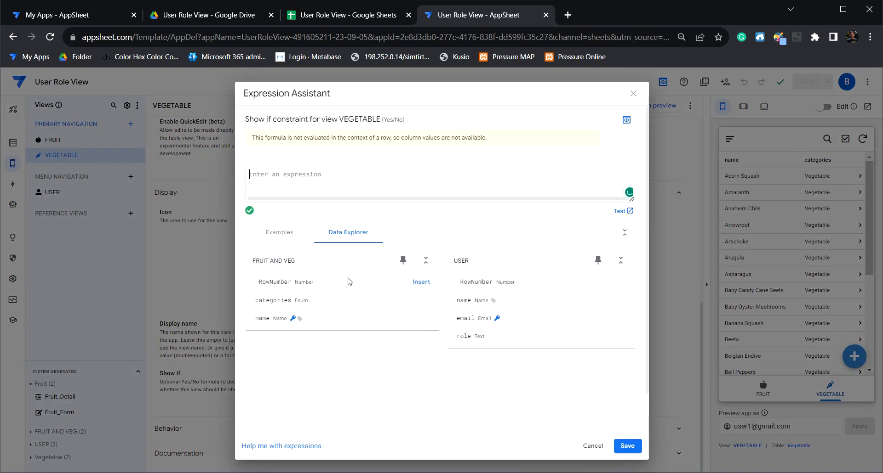
pyautogui.rightClick(301, 176)
pyautogui.click(344, 265)
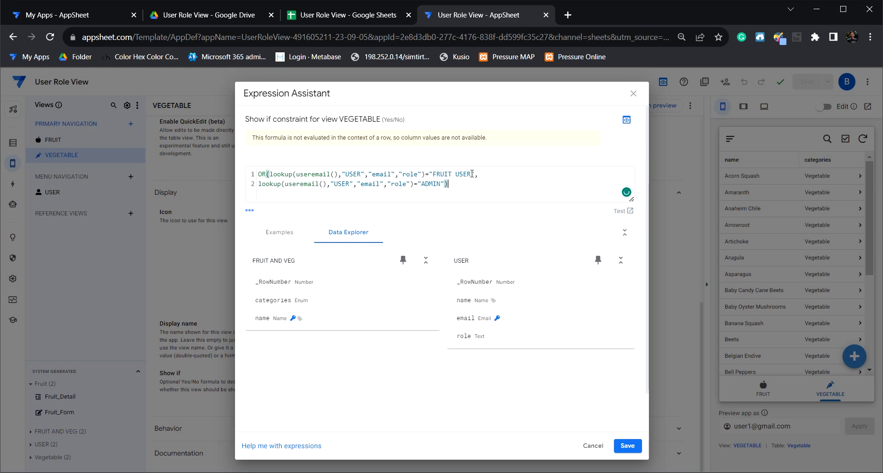
pyautogui.moveTo(472, 174); pyautogui.dragTo(434, 170)
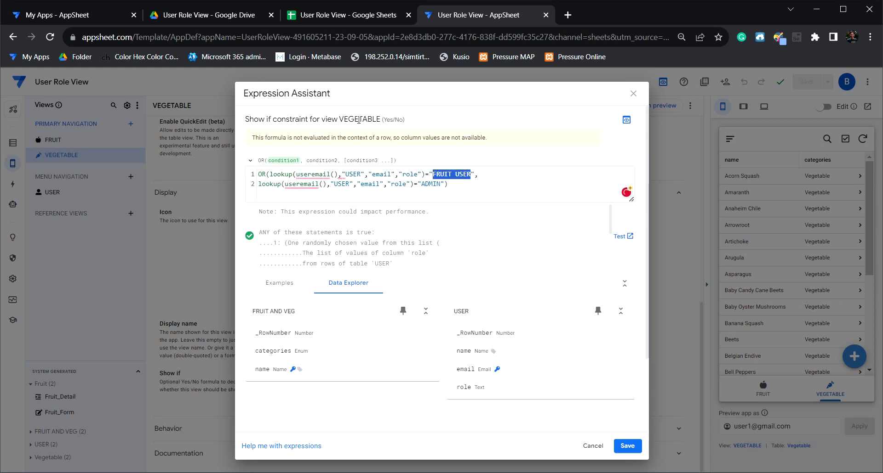
# Step: Replace FRUIT USER with VEGETABLE USER copied from cell C4, then save the formula and the app
pyautogui.click(345, 15)
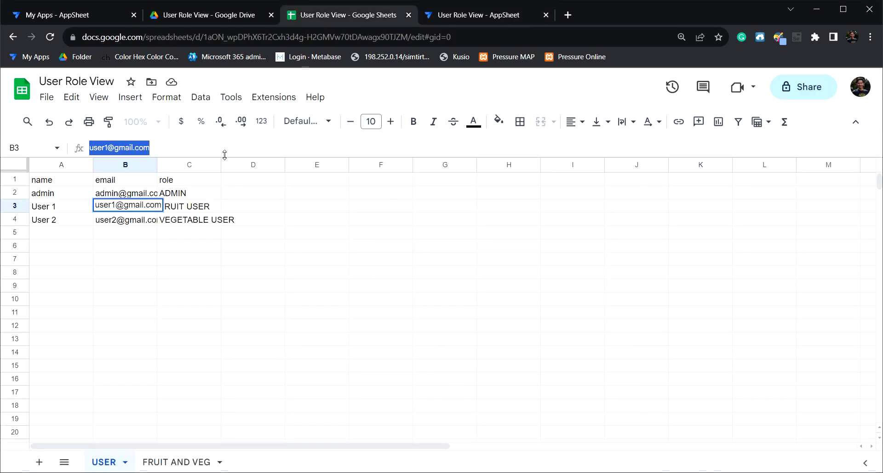
pyautogui.click(191, 225)
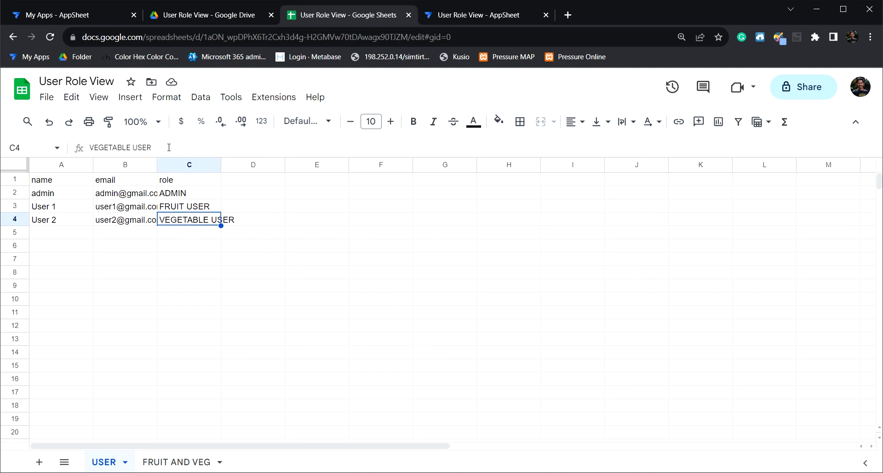
pyautogui.moveTo(168, 147); pyautogui.dragTo(72, 152)
pyautogui.rightClick(113, 149)
pyautogui.click(144, 191)
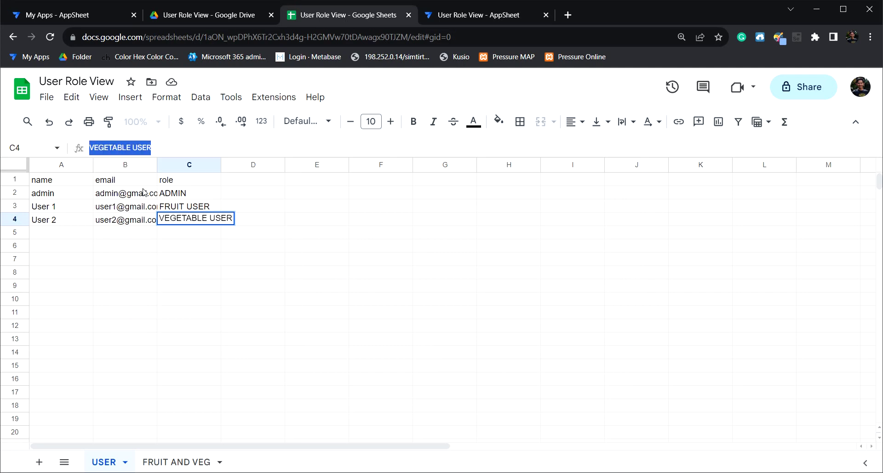
pyautogui.click(493, 14)
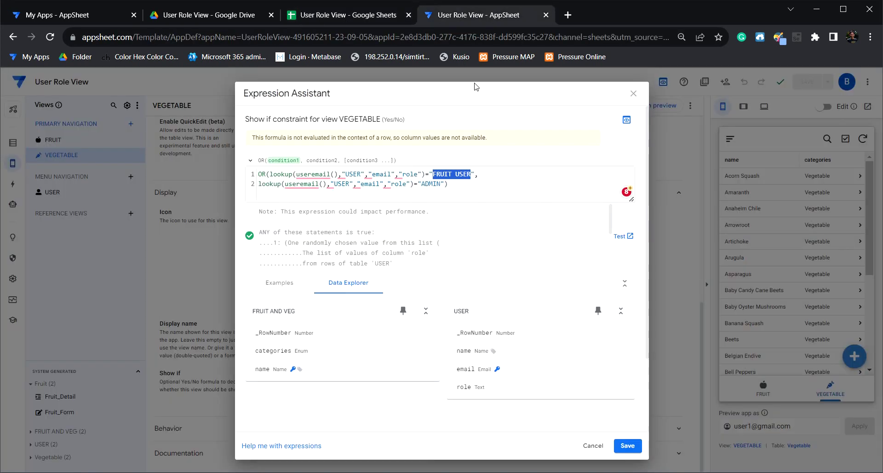
pyautogui.rightClick(466, 174)
pyautogui.click(511, 228)
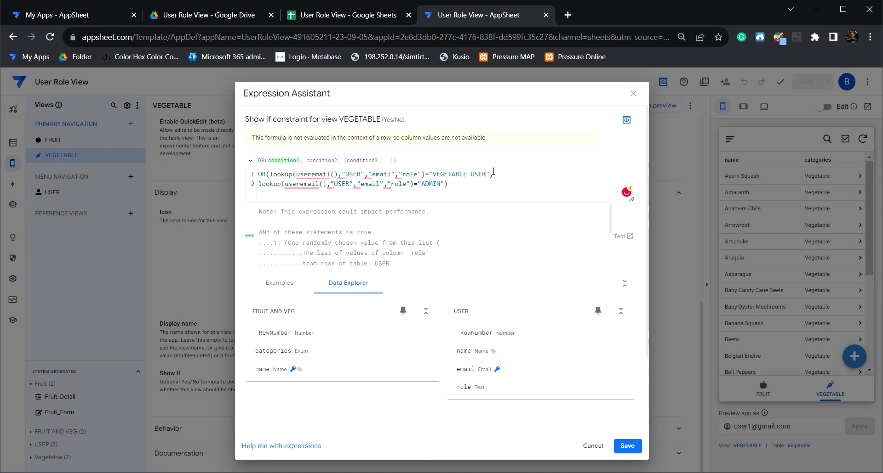
pyautogui.click(628, 446)
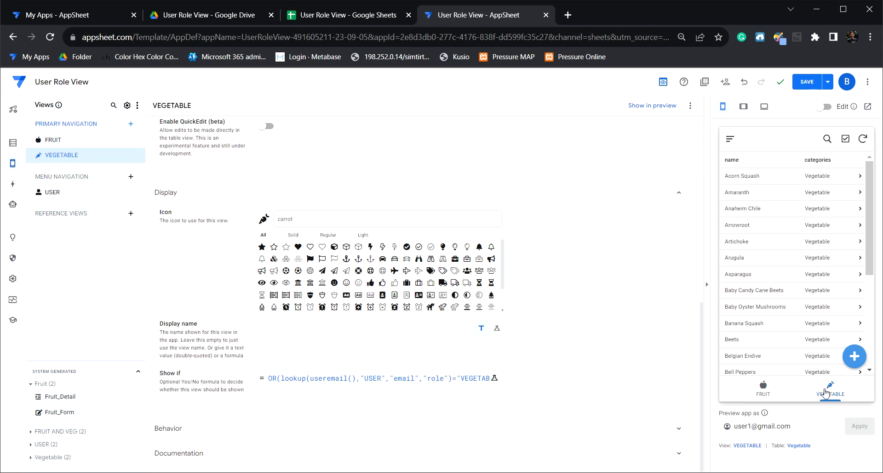
pyautogui.click(807, 81)
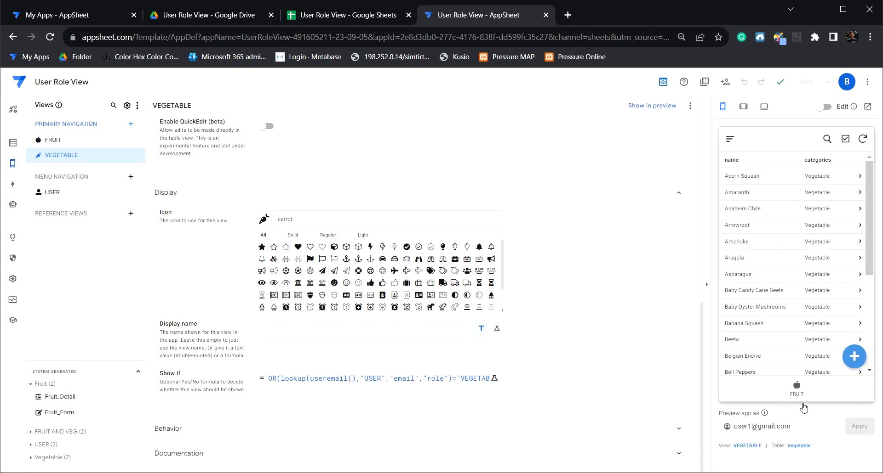
# Step: Select the current preview user's e-mail and switch to the User Role View spreadsheet
pyautogui.moveTo(814, 428); pyautogui.dragTo(713, 430)
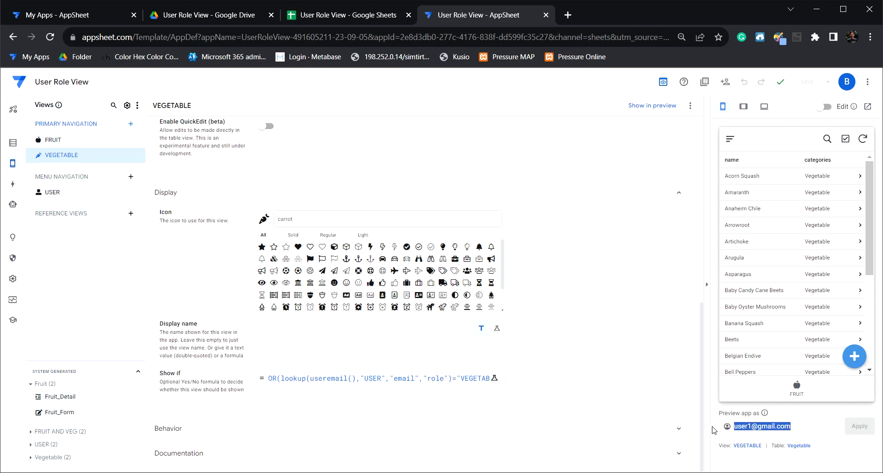
pyautogui.click(345, 13)
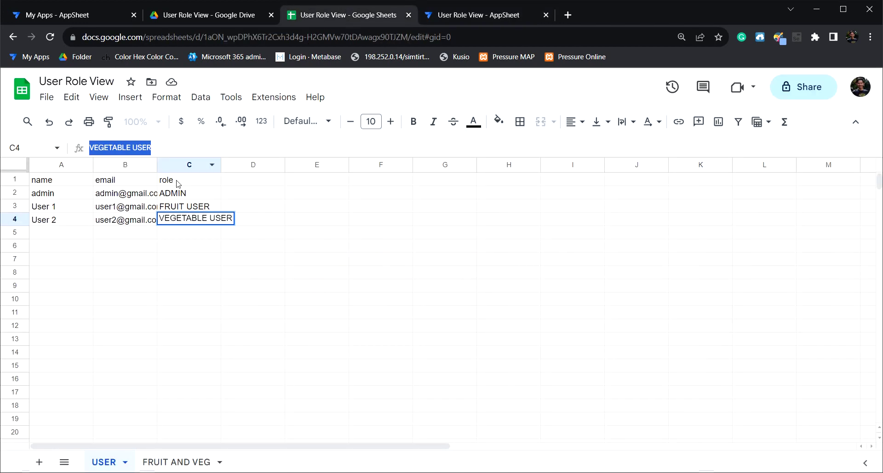
# Step: Review the first user's FRUIT USER role, then copy the second user's e-mail from cell B4
pyautogui.click(144, 207)
pyautogui.click(187, 209)
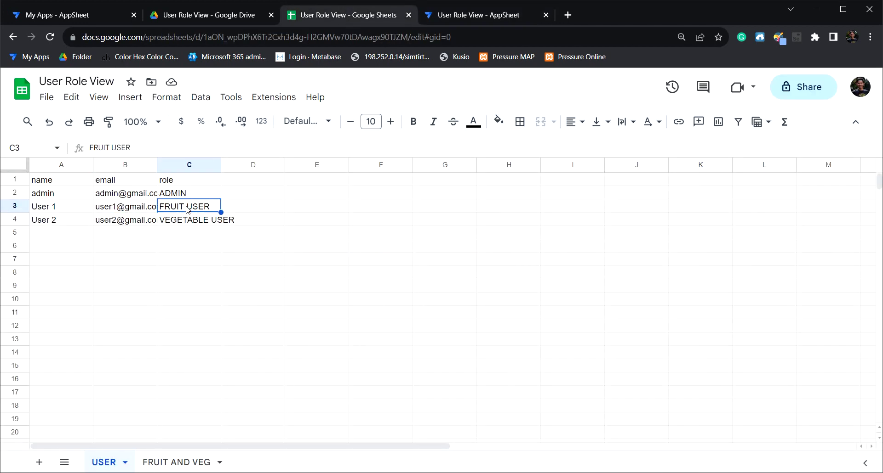
pyautogui.click(440, 14)
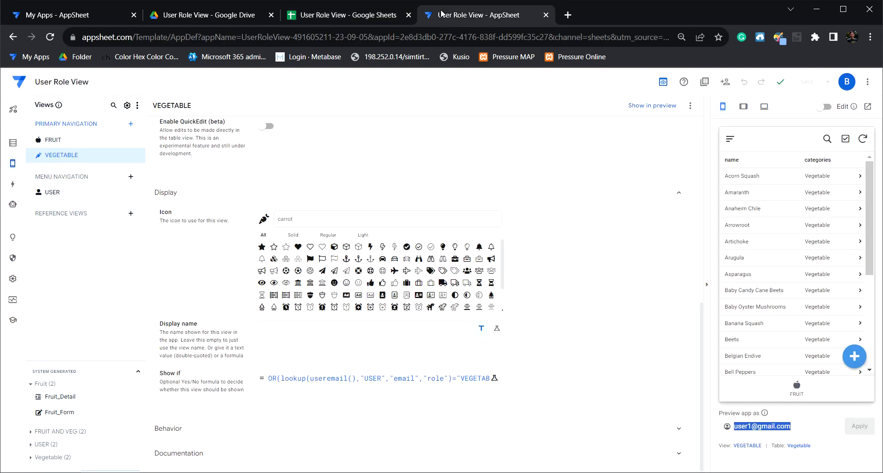
pyautogui.click(345, 15)
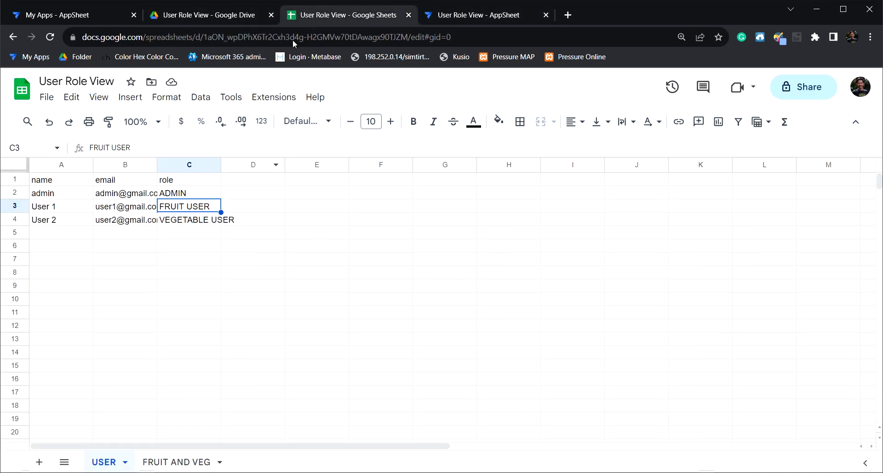
pyautogui.click(115, 211)
pyautogui.click(175, 211)
pyautogui.click(457, 17)
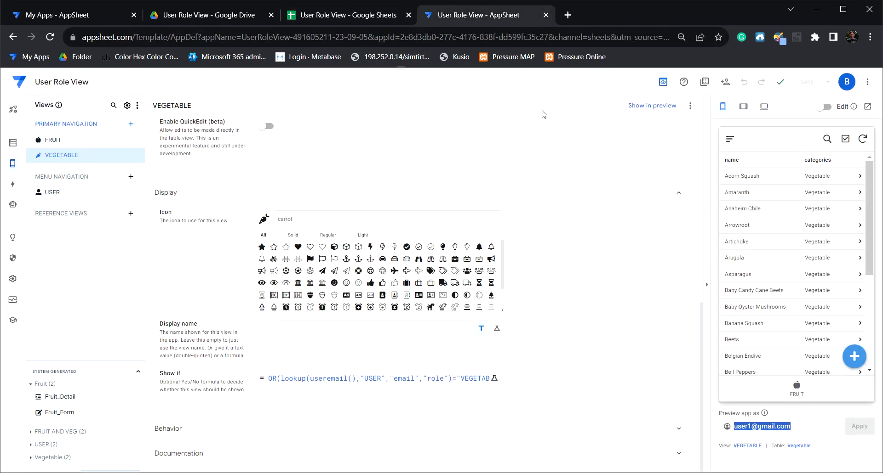
pyautogui.click(372, 18)
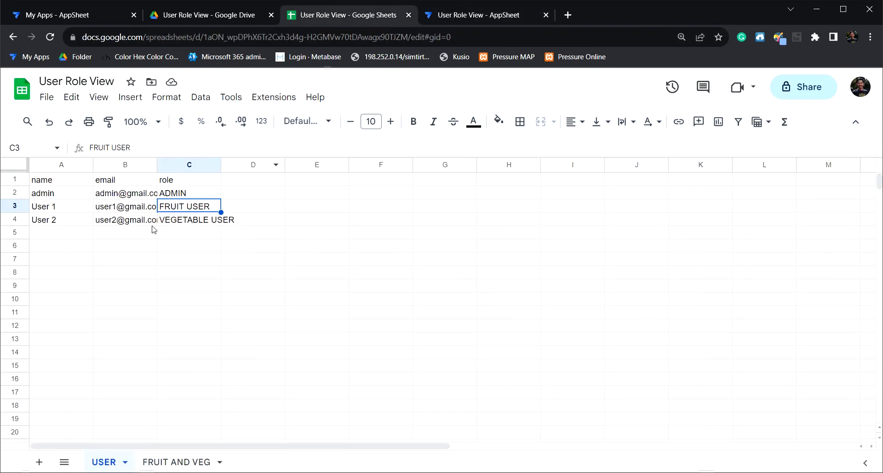
pyautogui.click(131, 219)
pyautogui.moveTo(153, 148); pyautogui.dragTo(72, 142)
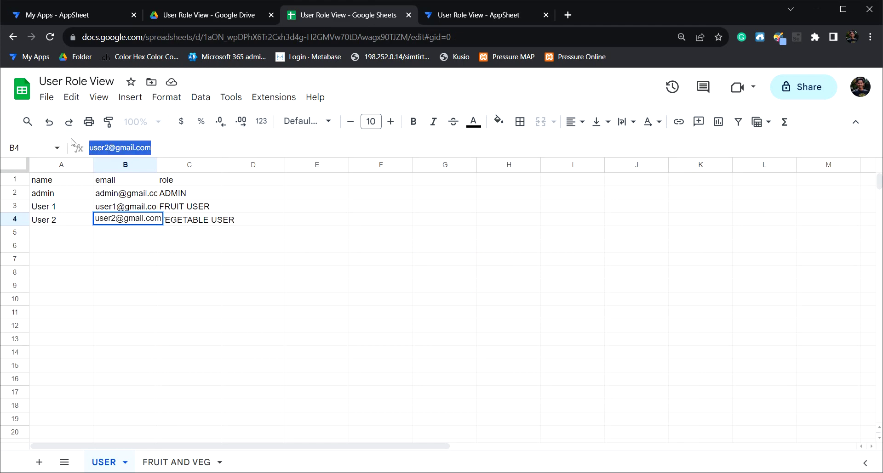
pyautogui.click(478, 15)
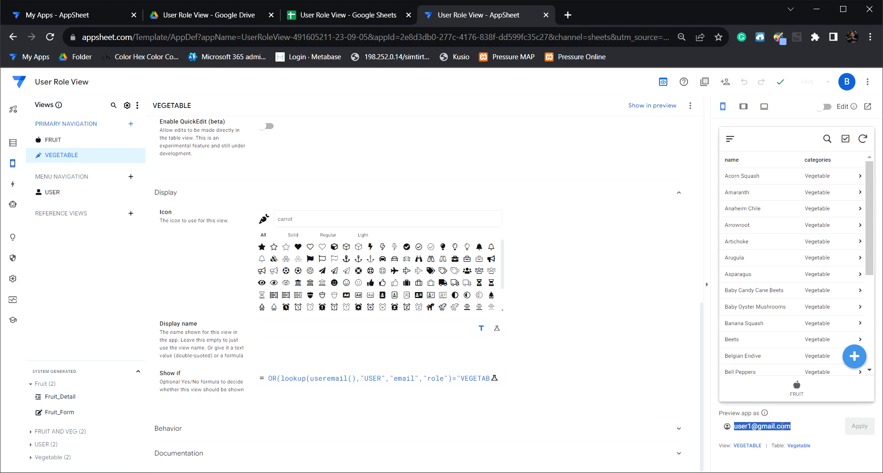
# Step: Paste the second user's e-mail into Preview app as and apply it
pyautogui.hotkey('ctrl', 'v')
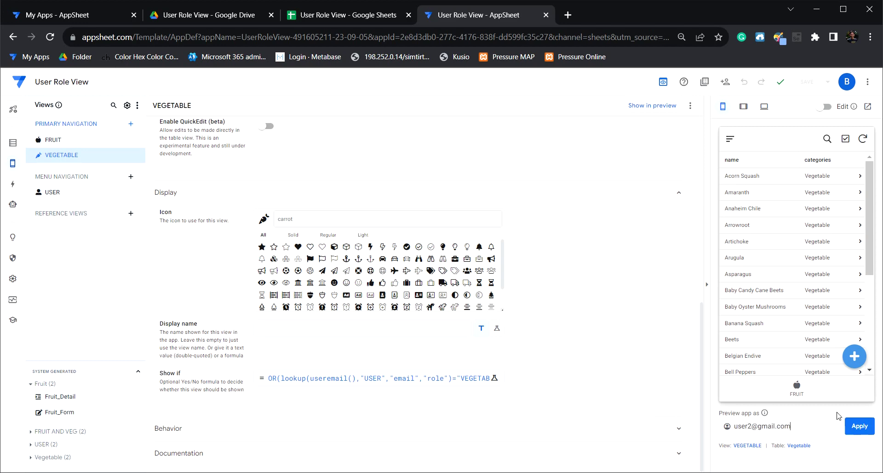
pyautogui.click(863, 428)
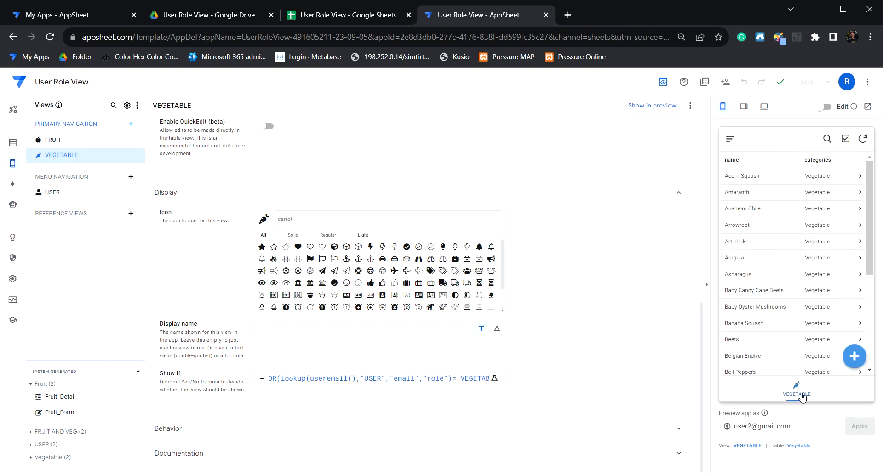
# Step: Check the VEGETABLE USER and ADMIN roles, then copy the admin's e-mail from cell B2
pyautogui.click(371, 18)
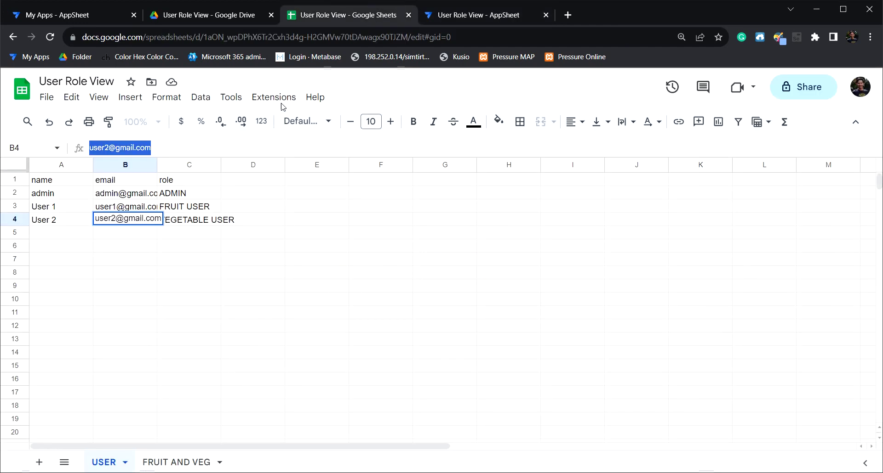
pyautogui.click(191, 224)
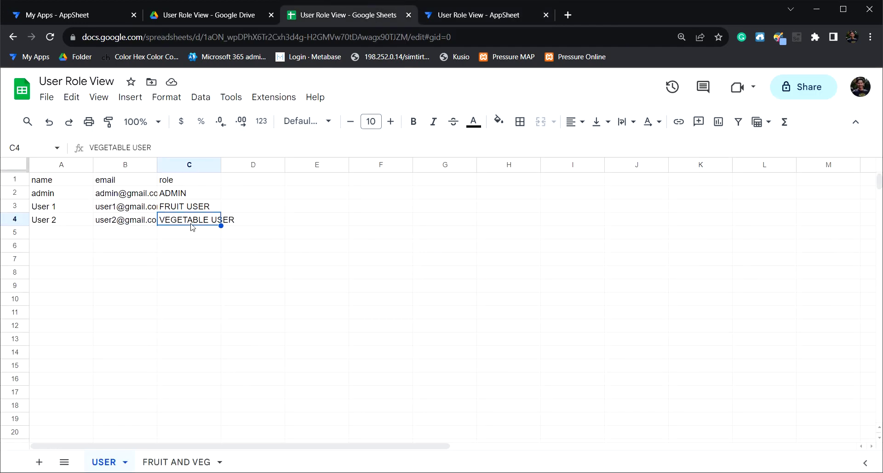
pyautogui.click(193, 195)
pyautogui.click(115, 192)
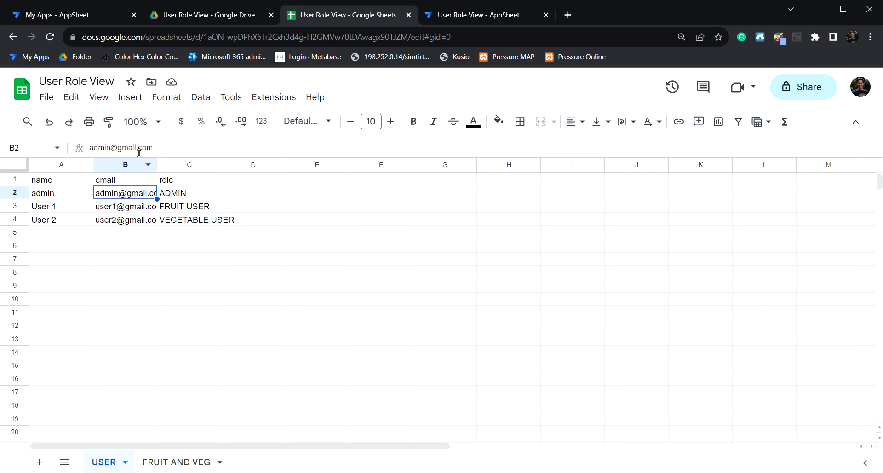
pyautogui.moveTo(152, 148); pyautogui.dragTo(81, 138)
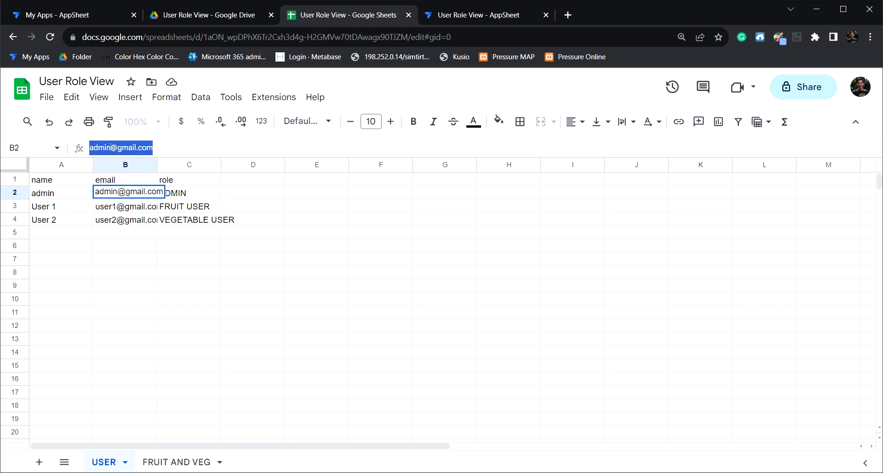
pyautogui.rightClick(112, 147)
pyautogui.click(128, 192)
pyautogui.click(506, 16)
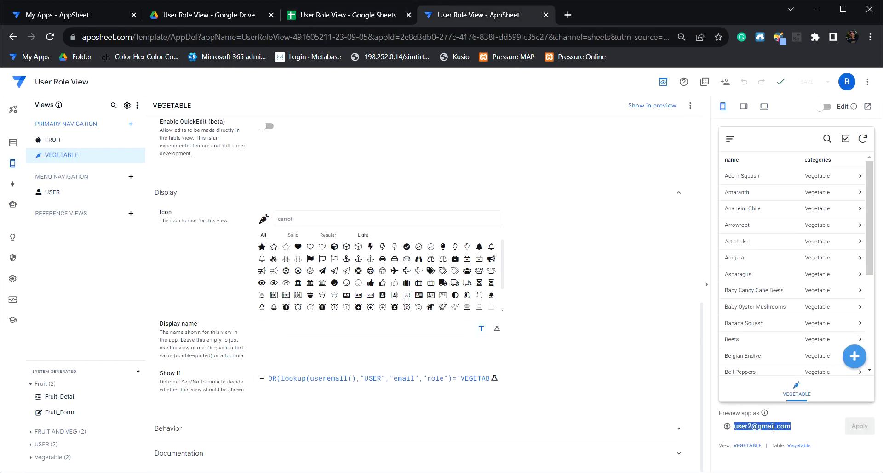
# Step: Paste the admin's e-mail into Preview app as and apply it
pyautogui.rightClick(759, 427)
pyautogui.click(732, 290)
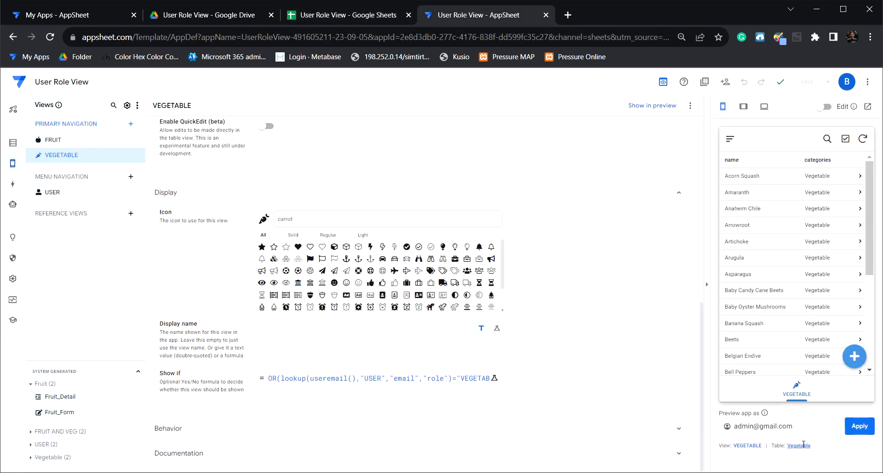
pyautogui.click(860, 434)
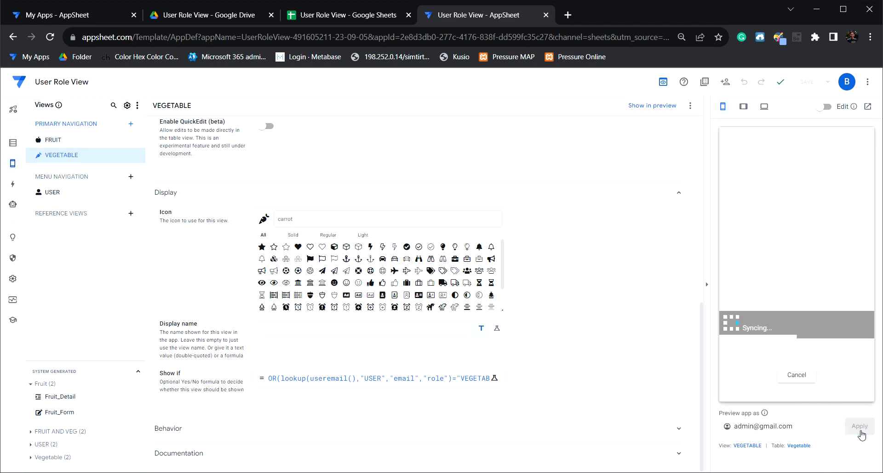